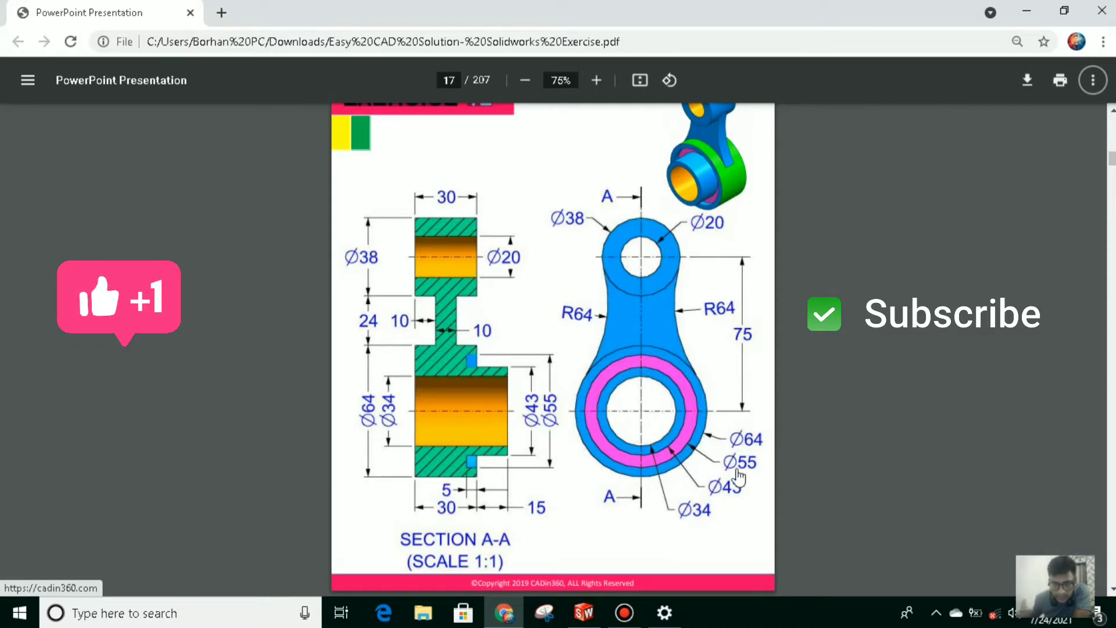
# Step: Start a new part document and begin a sketch on the Front Plane
pyautogui.click(584, 614)
pyautogui.hotkey('ctrl', 'n')
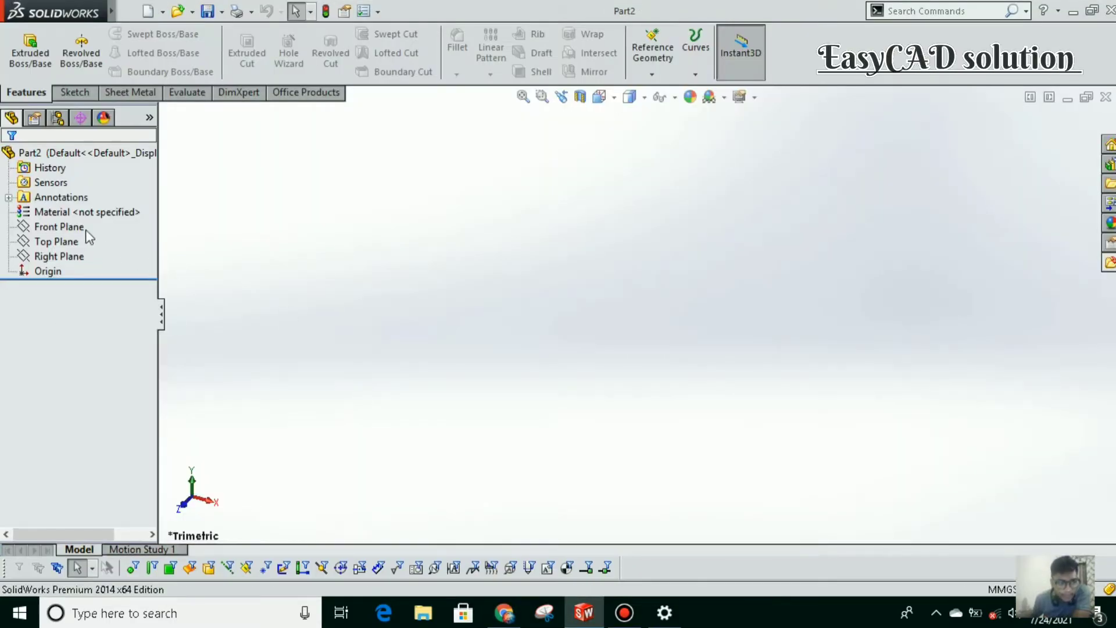
pyautogui.click(57, 226)
pyautogui.click(120, 204)
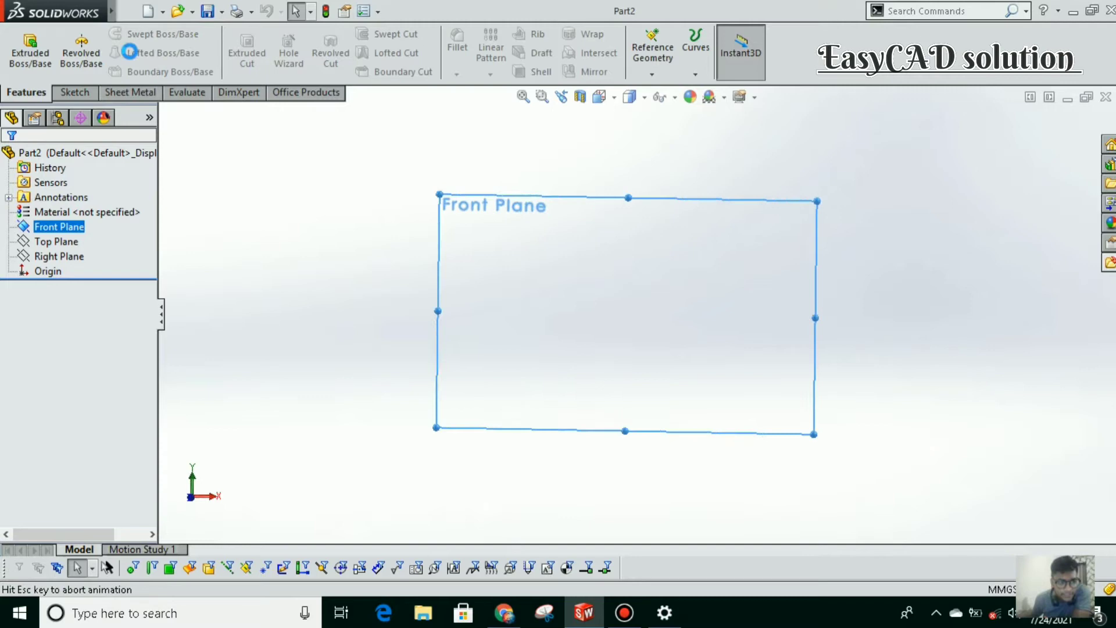
pyautogui.click(136, 33)
# Step: Draw two concentric circles centred on the origin
pyautogui.click(637, 314)
pyautogui.click(630, 239)
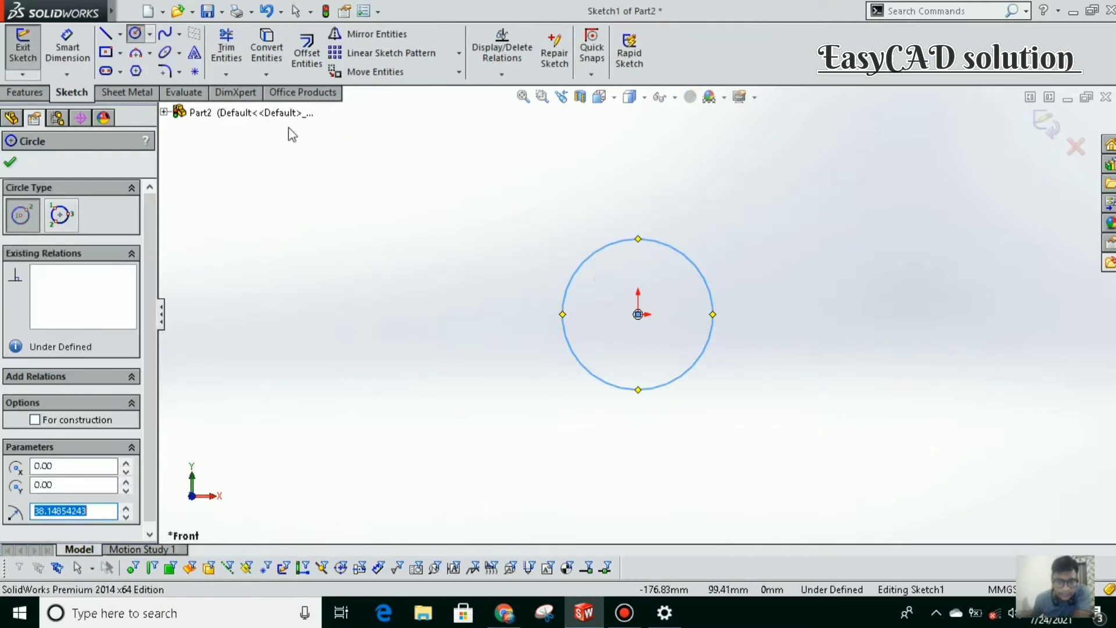
pyautogui.click(637, 314)
pyautogui.click(632, 229)
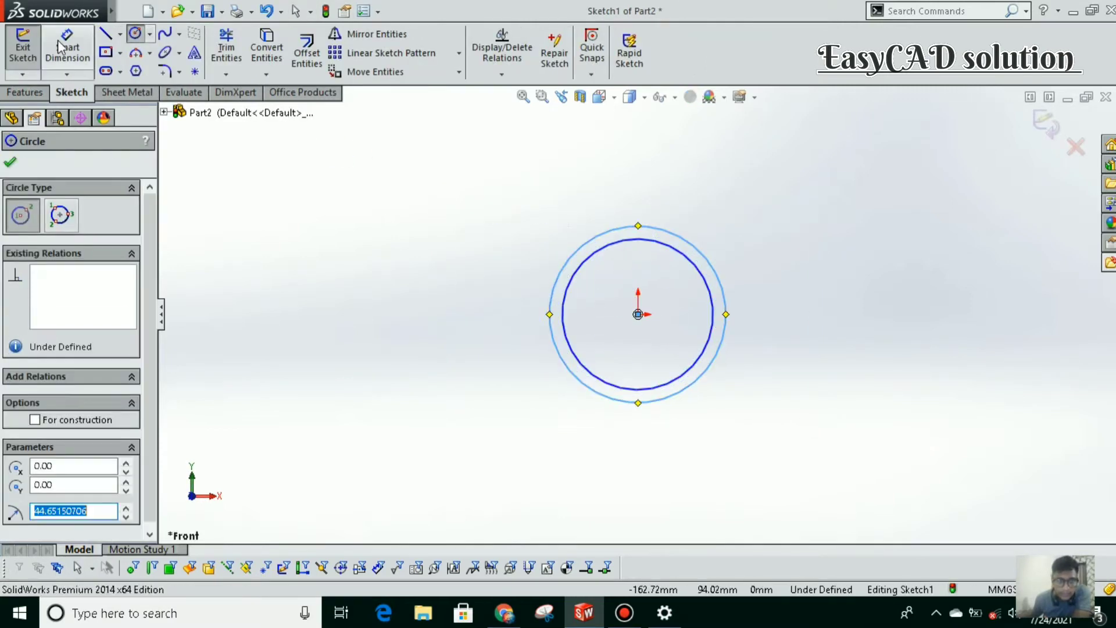
pyautogui.press('Escape')
# Step: Dimension the inner circle Ø55 and the outer circle Ø64
pyautogui.click(563, 325)
pyautogui.click(529, 330)
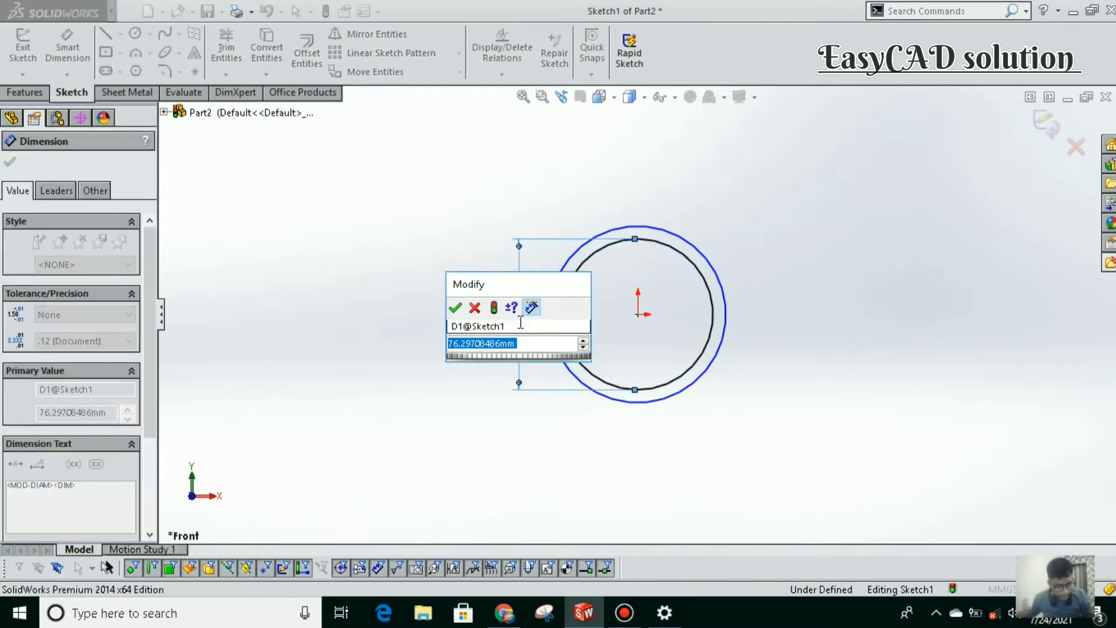
pyautogui.write('55')
pyautogui.press('Return')
pyautogui.click(548, 314)
pyautogui.click(464, 318)
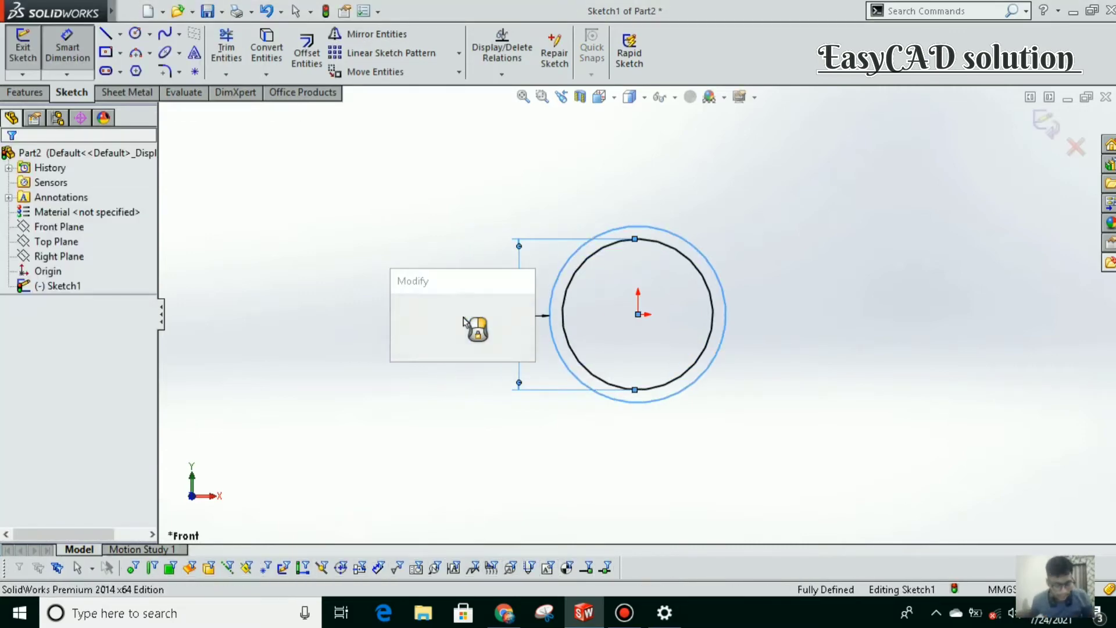
pyautogui.write('64')
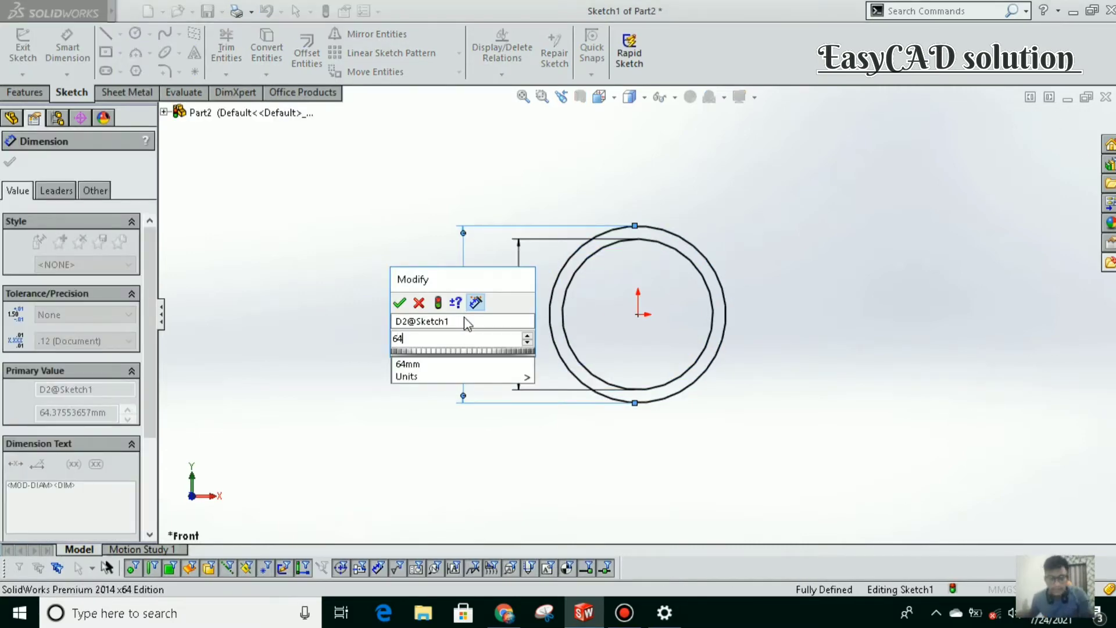
pyautogui.press('Return')
# Step: Extrude the concentric-circle sketch into a 30 mm deep ring
pyautogui.click(25, 91)
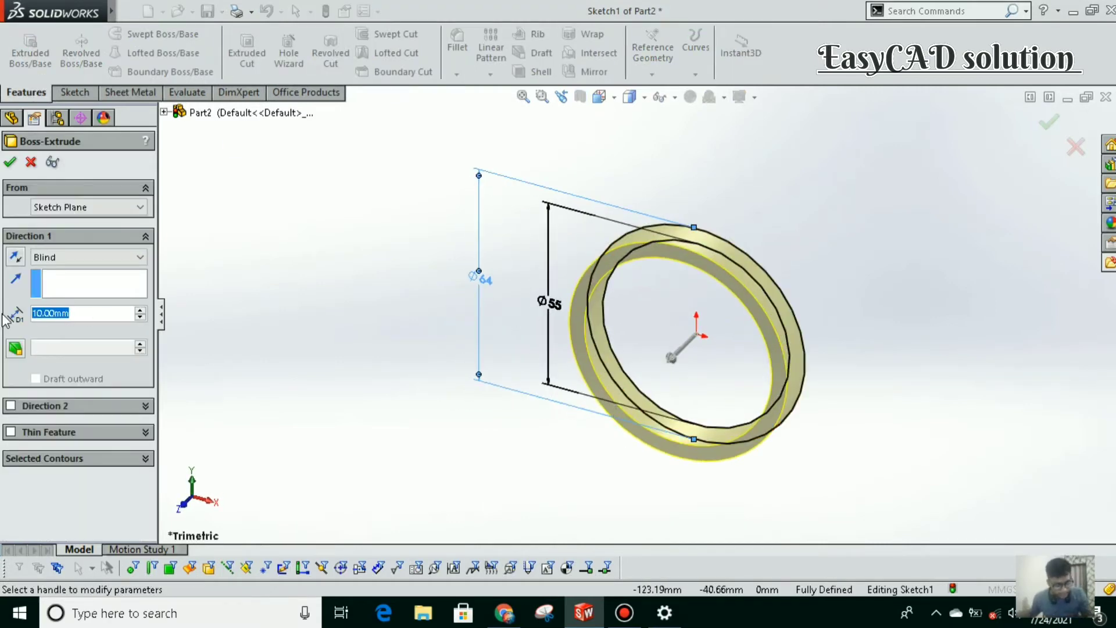
pyautogui.write('30')
pyautogui.press('Return')
pyautogui.click(10, 163)
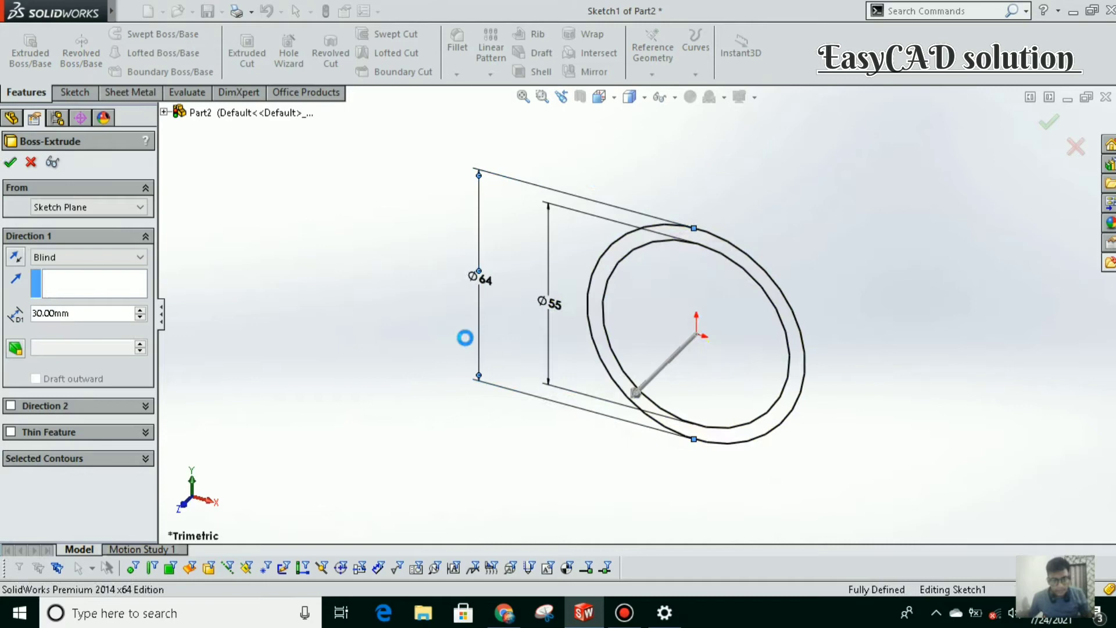
# Step: Edit Boss-Extrude1 to Mid Plane so the ring is centred on the Front Plane, checking the PDF
pyautogui.click(66, 288)
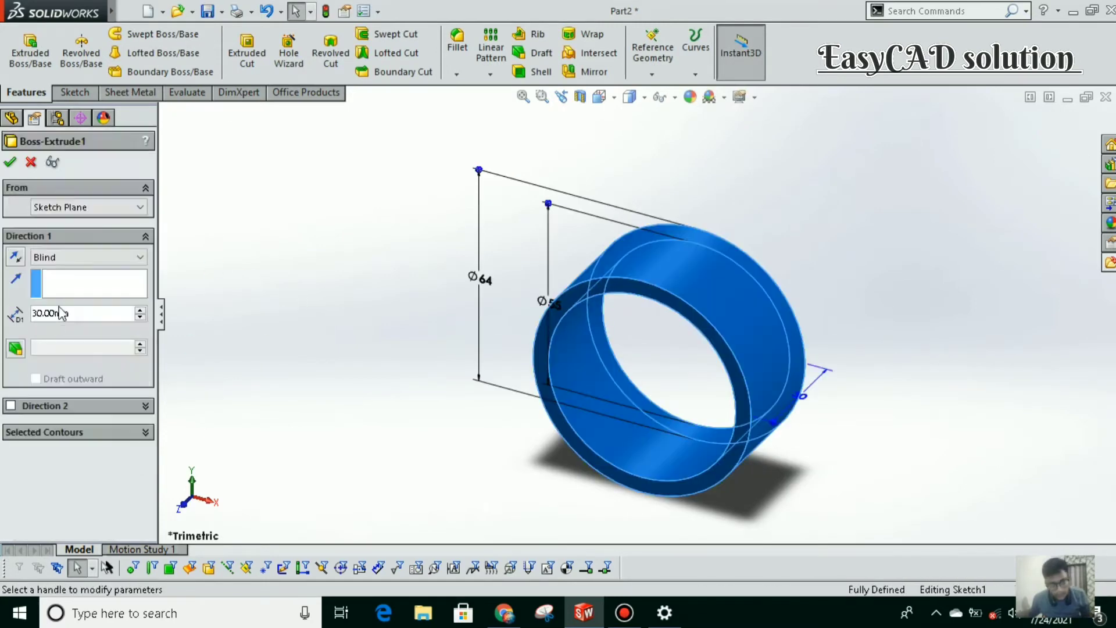
pyautogui.click(83, 256)
pyautogui.click(52, 317)
pyautogui.click(10, 164)
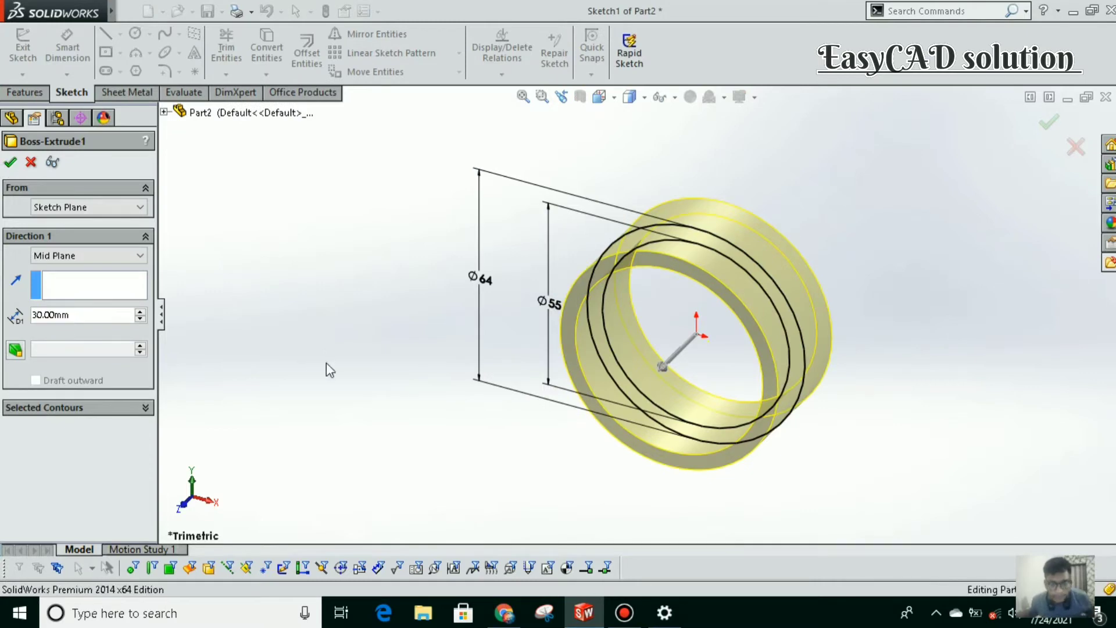
pyautogui.click(504, 614)
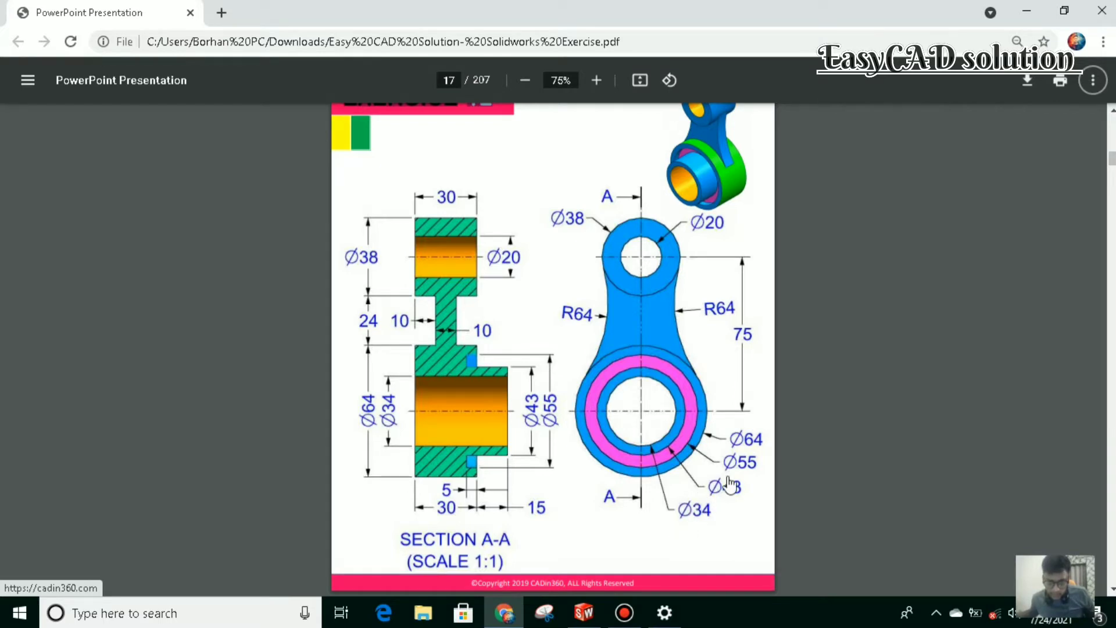
pyautogui.click(583, 614)
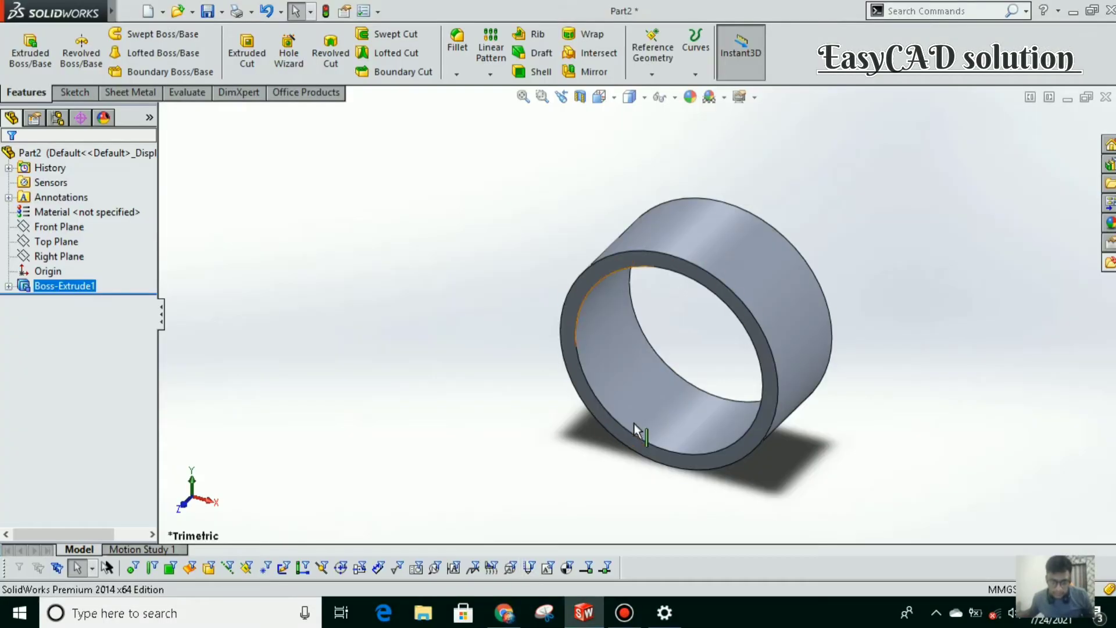
# Step: Start a sketch on the ring's face, convert its inner edge, and view it normal
pyautogui.click(689, 388)
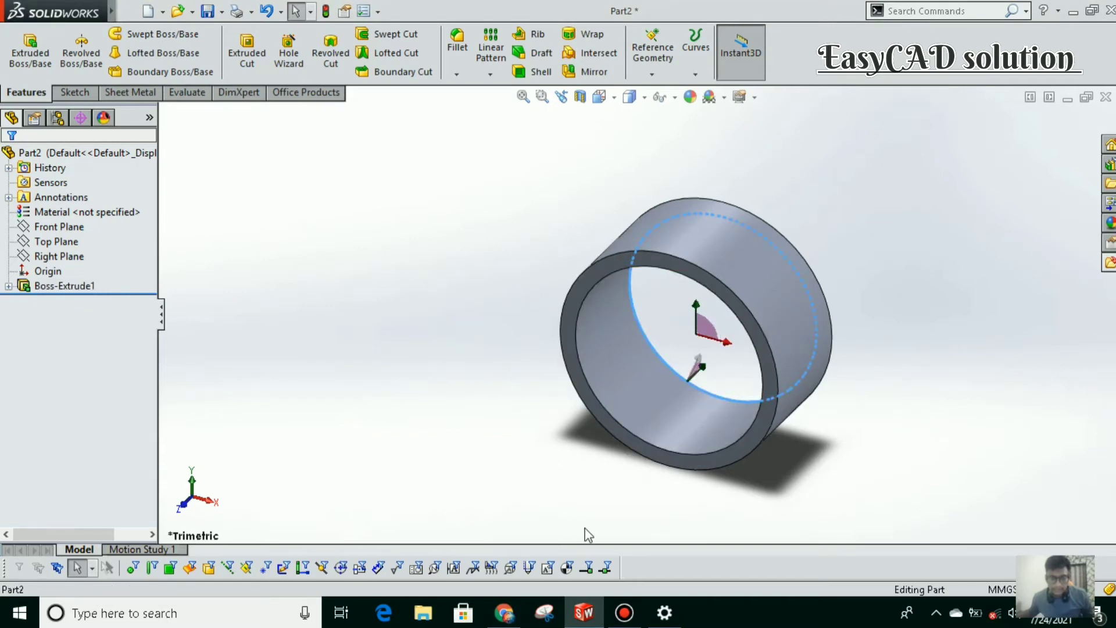
pyautogui.click(508, 367)
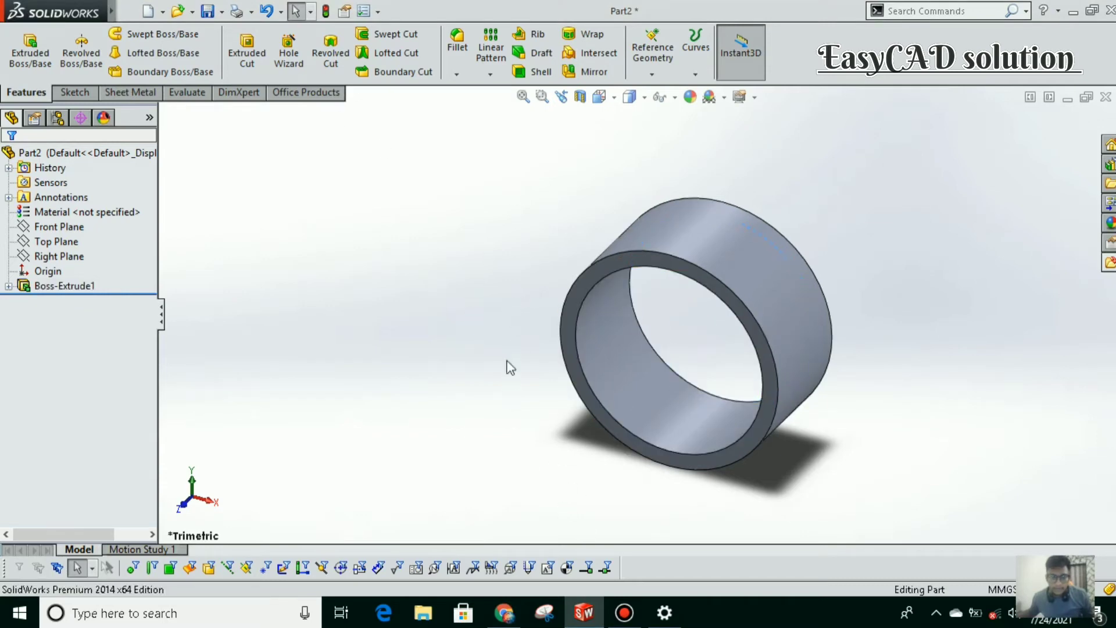
pyautogui.moveTo(578, 424); pyautogui.dragTo(683, 434, button='middle')
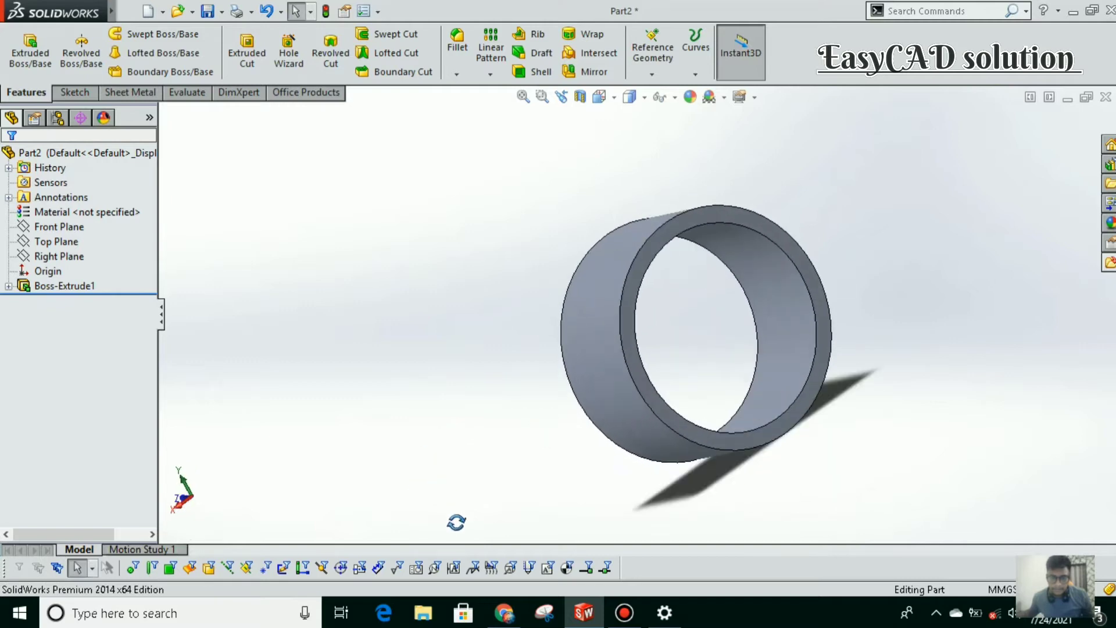
pyautogui.click(682, 434)
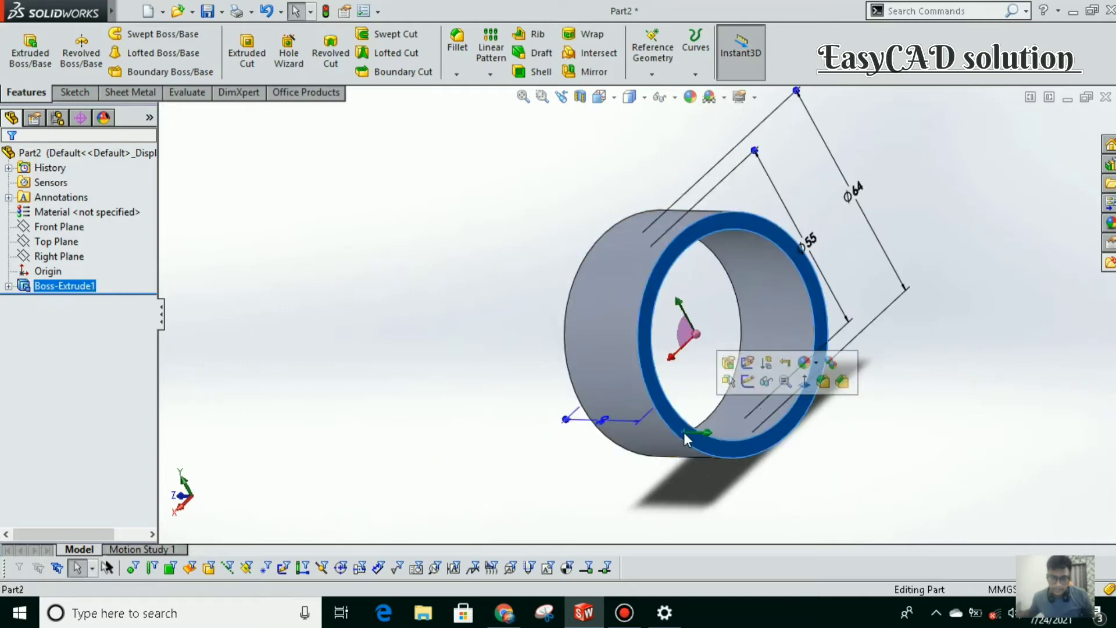
pyautogui.click(741, 382)
pyautogui.click(275, 60)
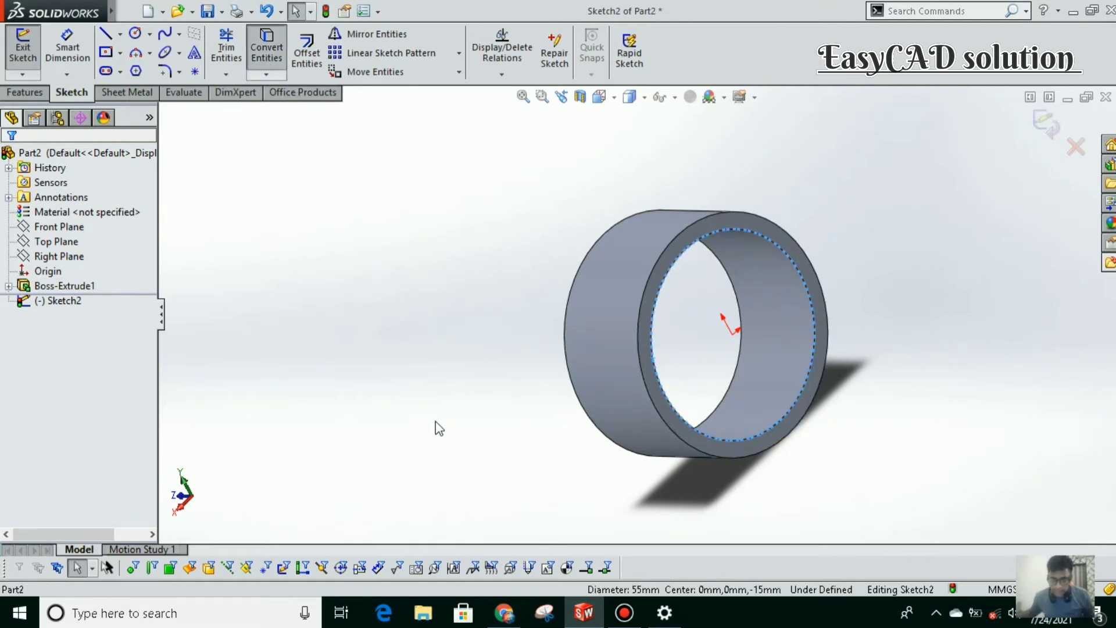
pyautogui.click(599, 96)
pyautogui.click(623, 166)
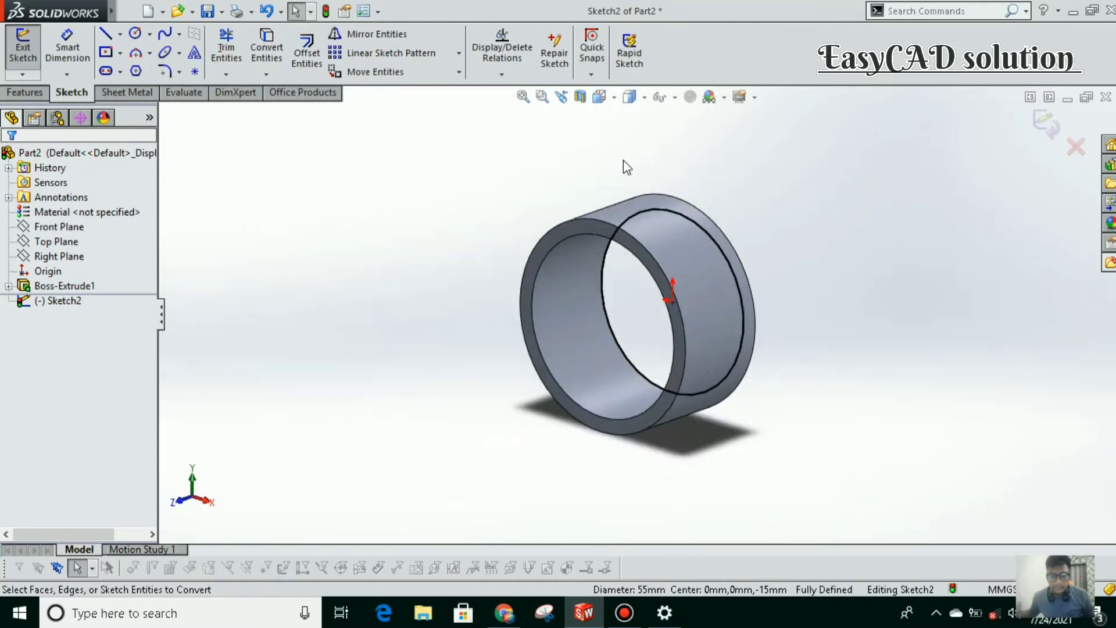
# Step: Draw an origin-centred circle inside the ring and dimension it Ø43
pyautogui.click(135, 33)
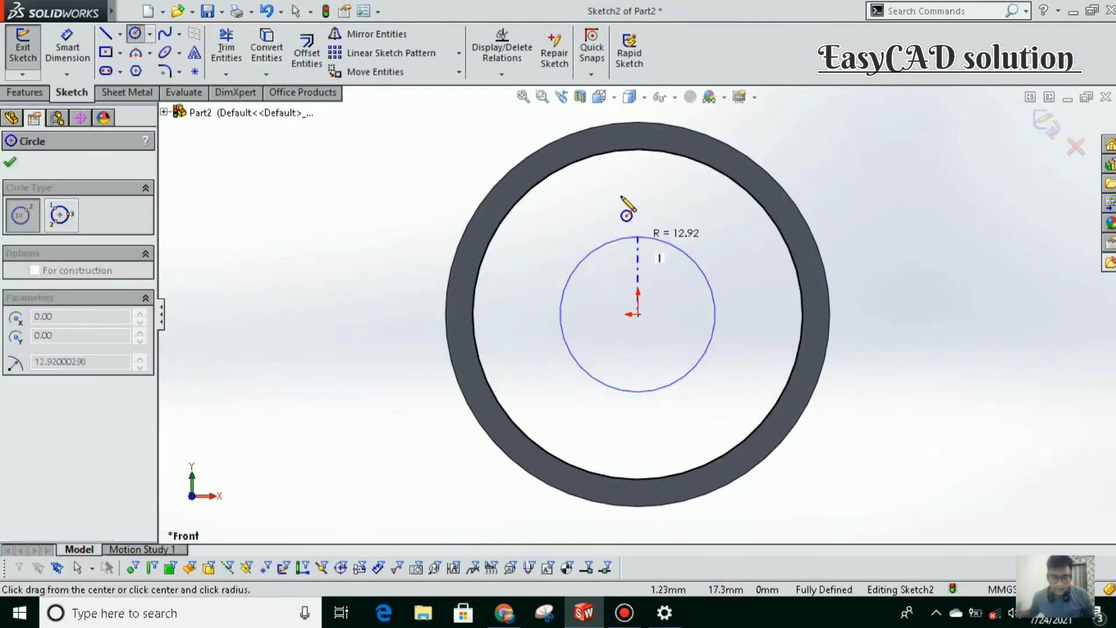
pyautogui.click(633, 181)
pyautogui.click(67, 49)
pyautogui.click(506, 323)
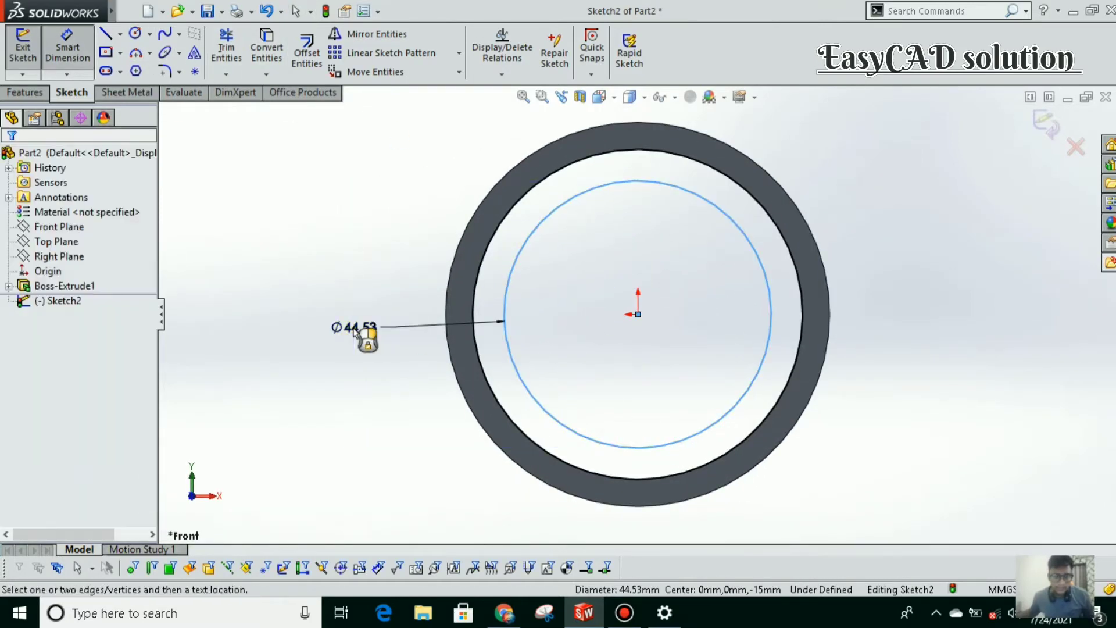
pyautogui.click(357, 334)
pyautogui.write('43')
pyautogui.press('Return')
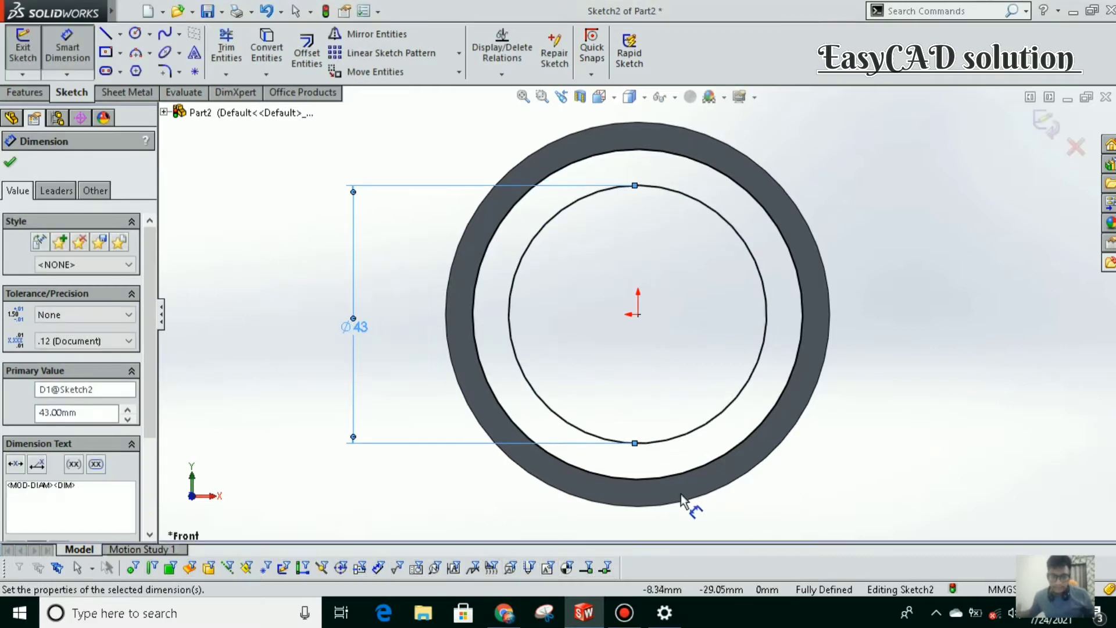
pyautogui.click(505, 613)
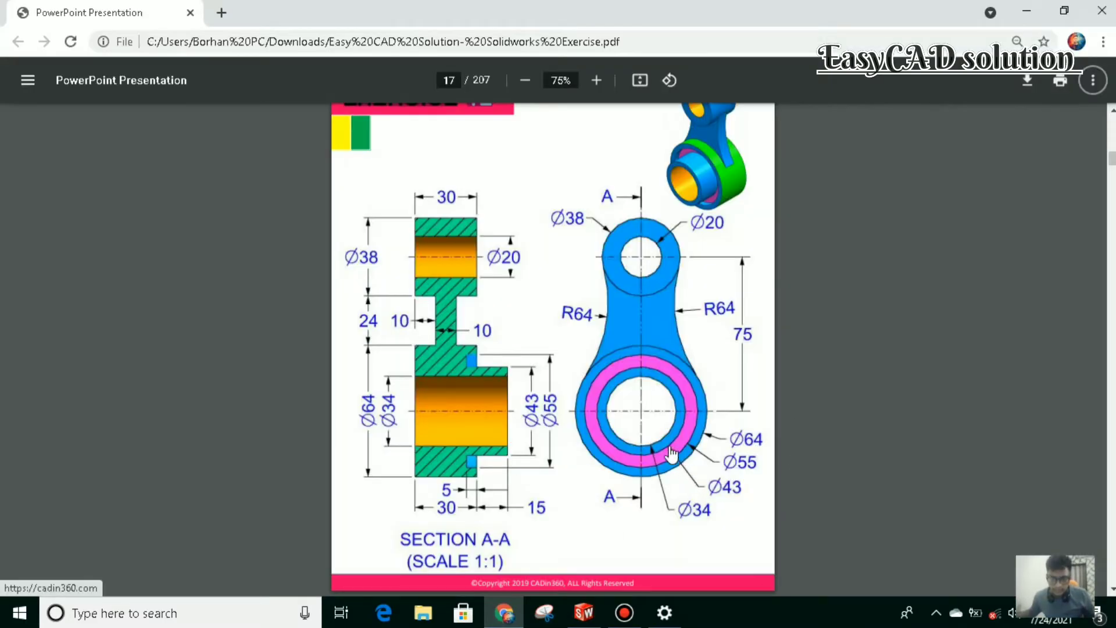
pyautogui.click(584, 613)
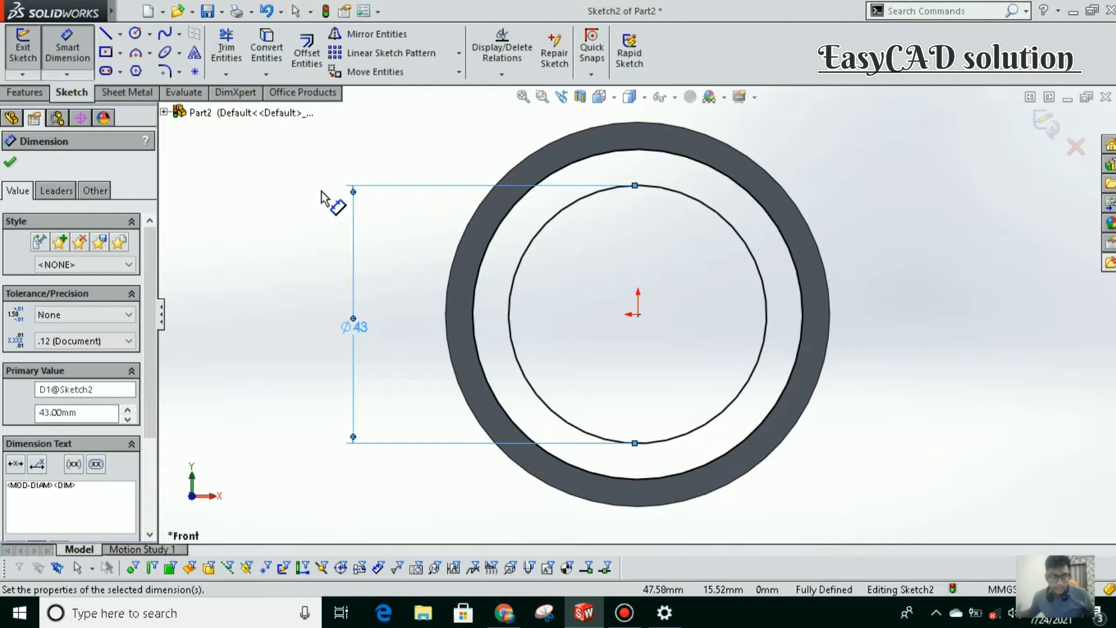
pyautogui.click(19, 175)
# Step: Extrude the Ø43 sketch 25 mm as Boss-Extrude2, then bring up the exercise PDF
pyautogui.click(25, 52)
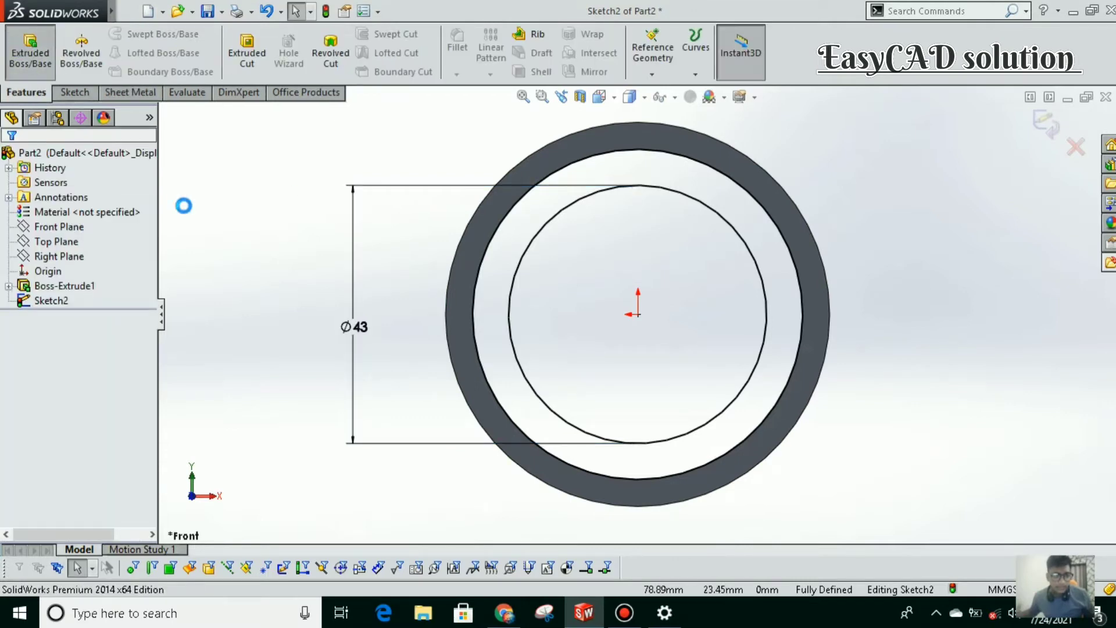
pyautogui.moveTo(451, 418); pyautogui.dragTo(140, 344, button='middle')
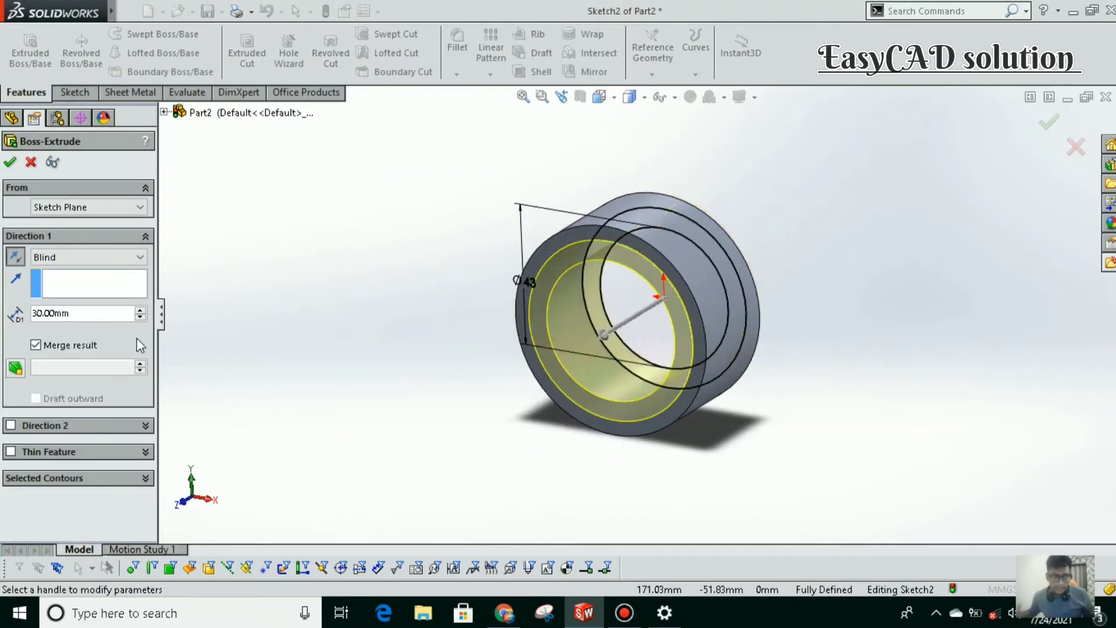
pyautogui.write('25')
pyautogui.press('Return')
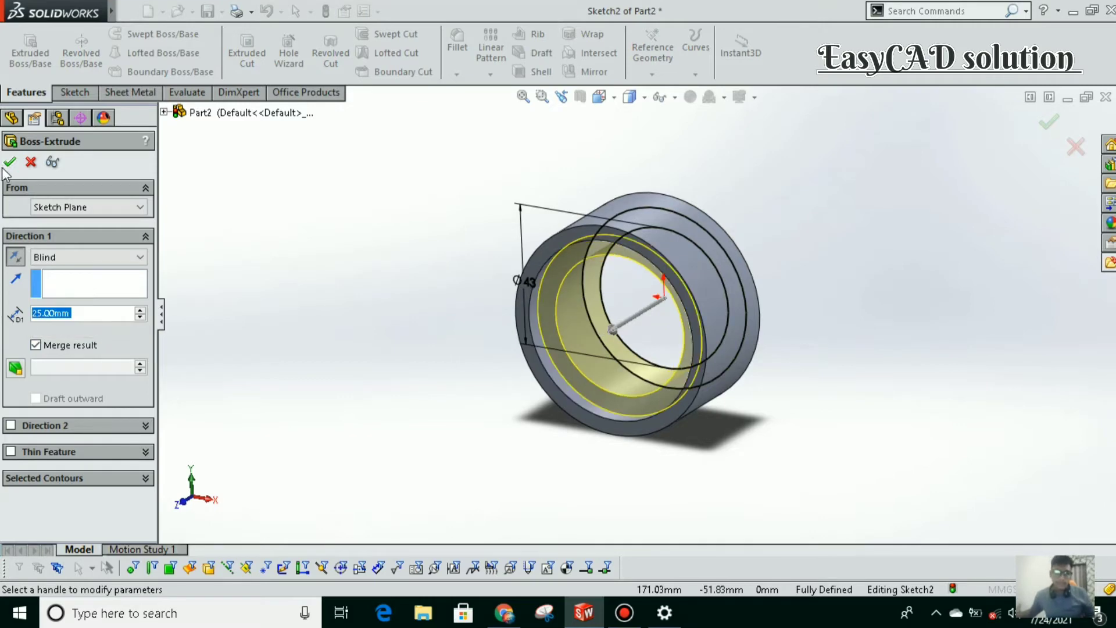
pyautogui.click(10, 163)
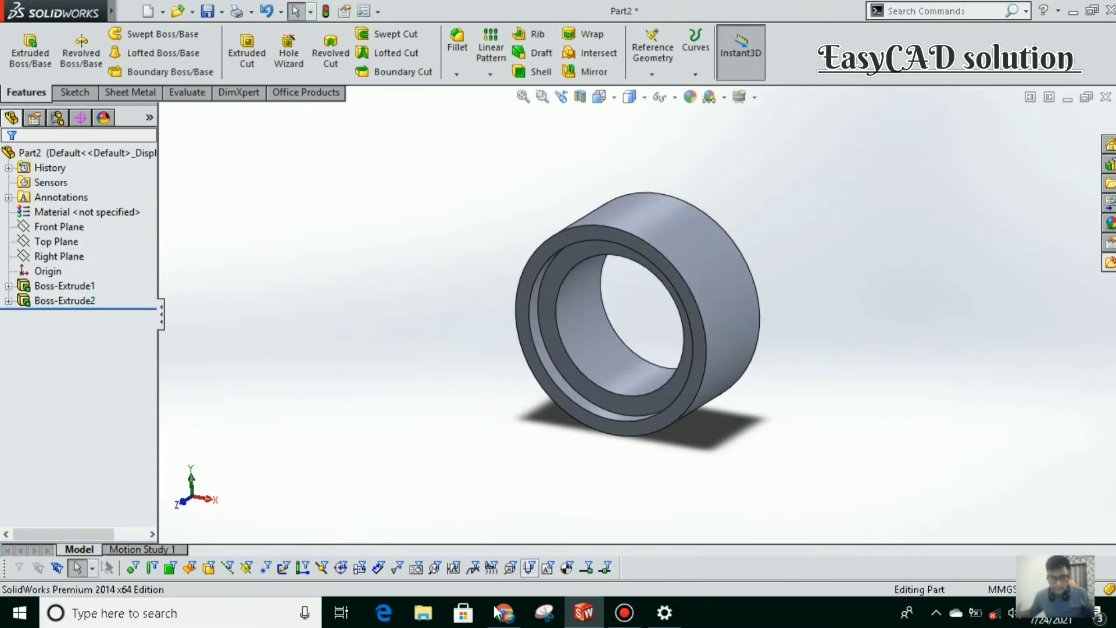
pyautogui.moveTo(504, 613)
pyautogui.click(528, 567)
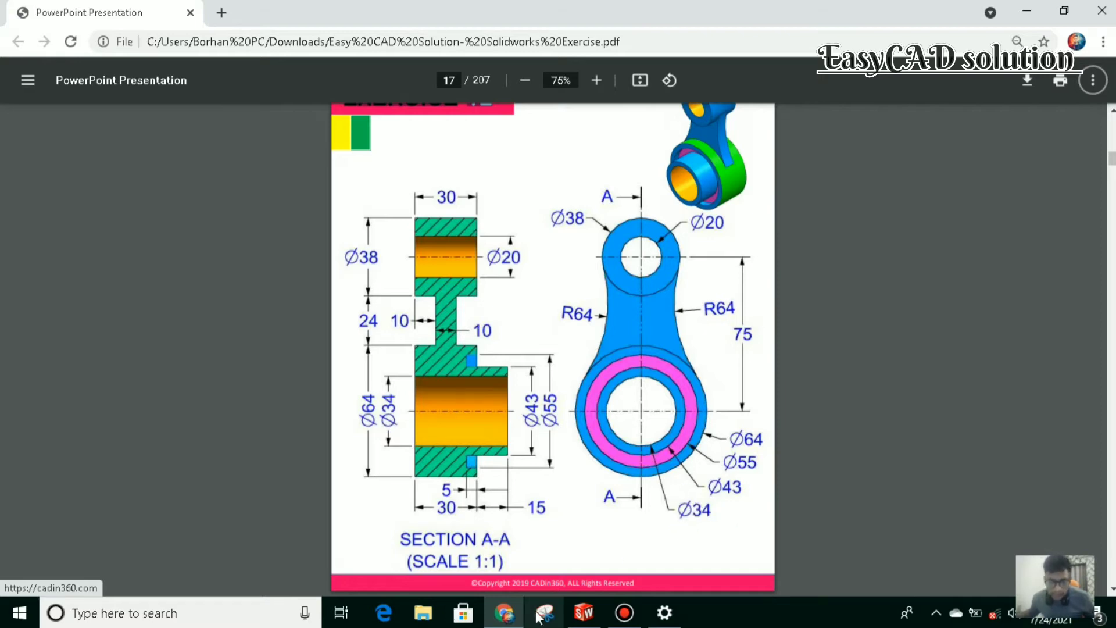
# Step: Open a sketch on the part's front face, convert the Ø43 inner edge, and face the front
pyautogui.click(584, 613)
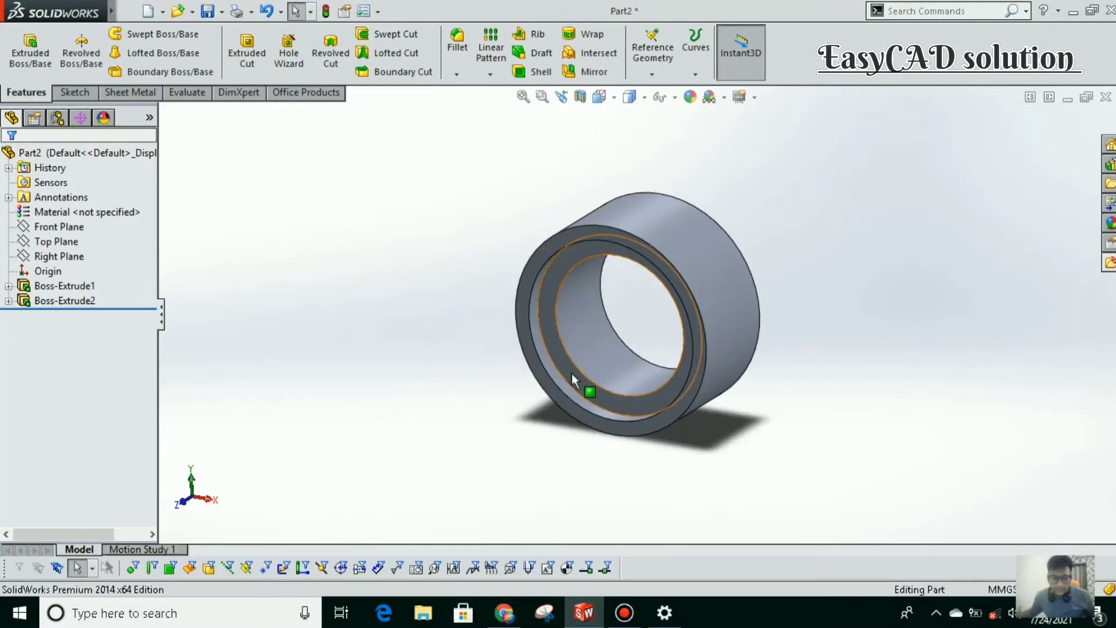
pyautogui.click(572, 373)
pyautogui.click(696, 431)
pyautogui.moveTo(696, 431); pyautogui.dragTo(620, 384, button='middle')
pyautogui.click(620, 383)
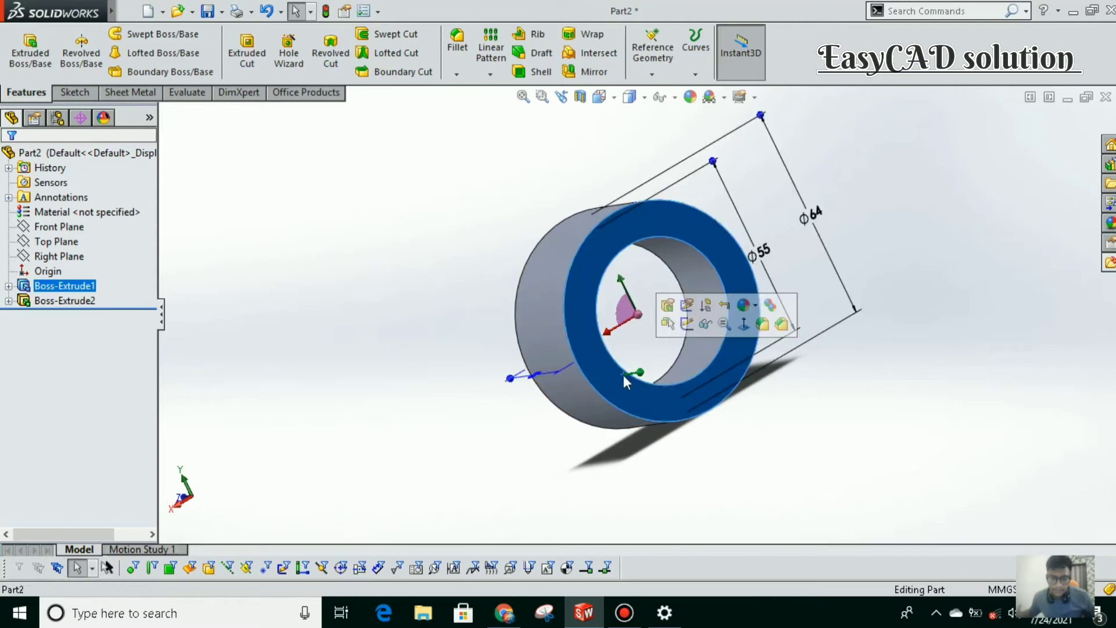
pyautogui.click(691, 323)
pyautogui.click(598, 333)
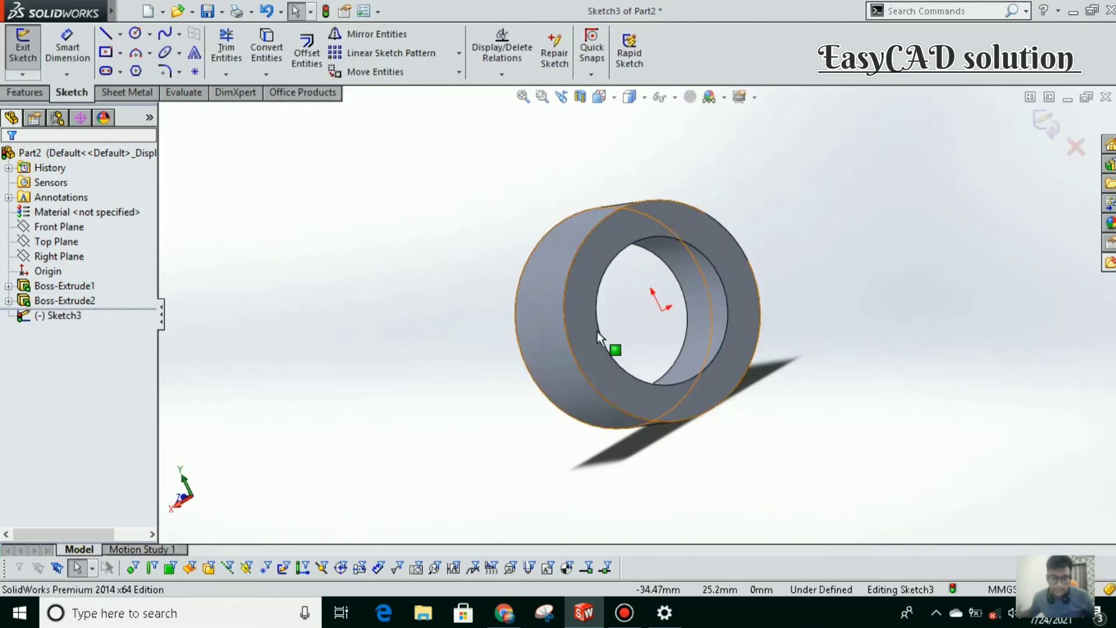
pyautogui.click(267, 46)
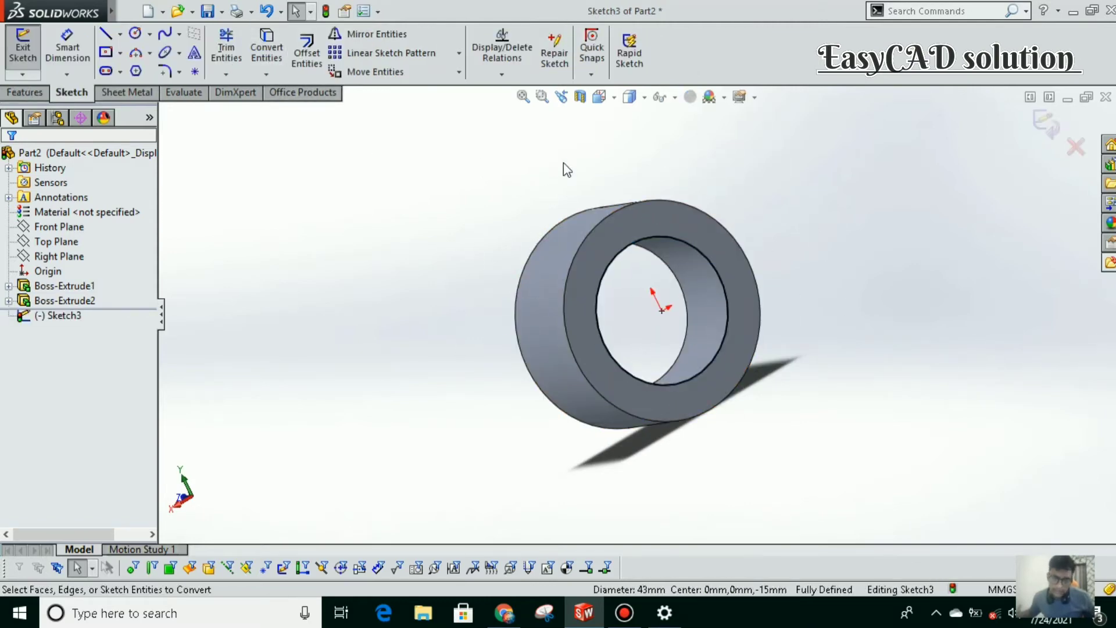
pyautogui.click(599, 97)
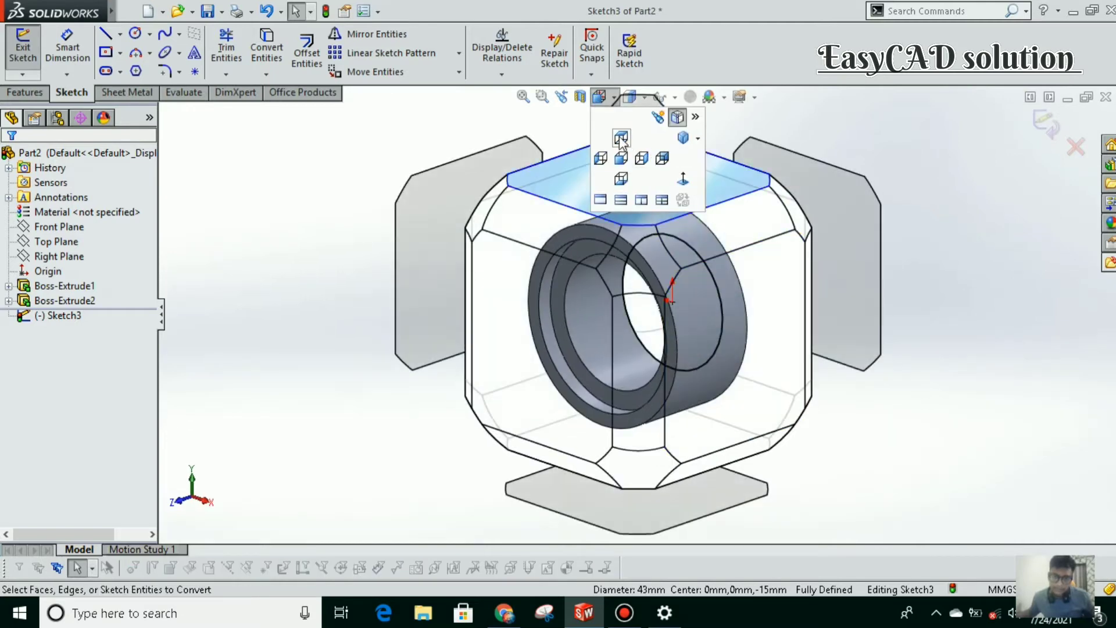
pyautogui.click(615, 158)
# Step: Draw an origin-centred circle dimensioned Ø34 and begin extruding the sketch
pyautogui.click(135, 34)
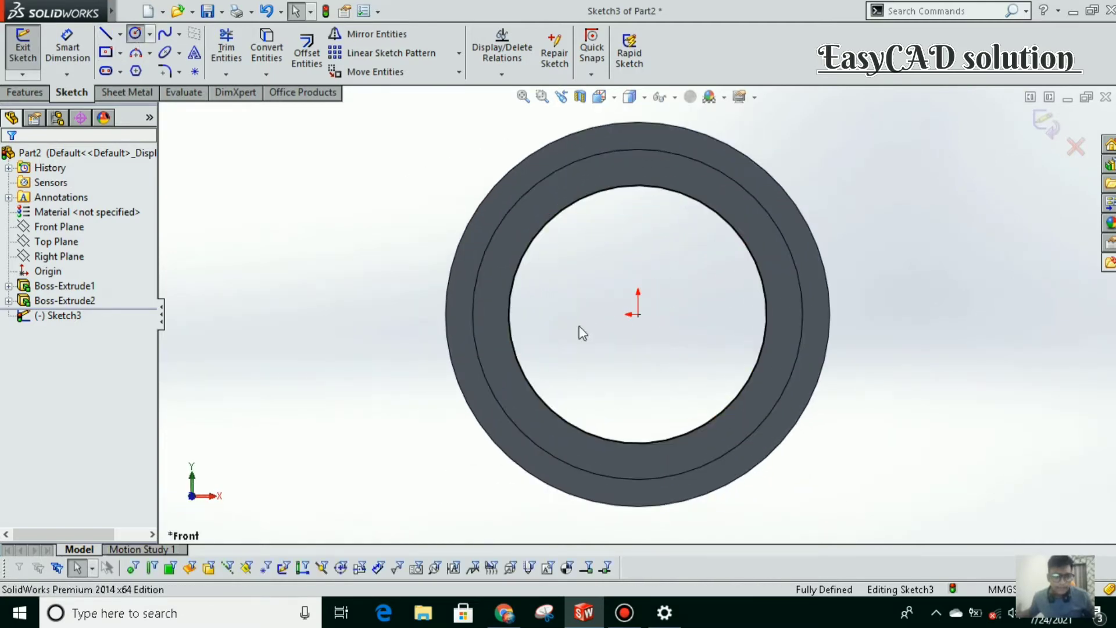
pyautogui.click(637, 315)
pyautogui.click(636, 235)
pyautogui.click(67, 48)
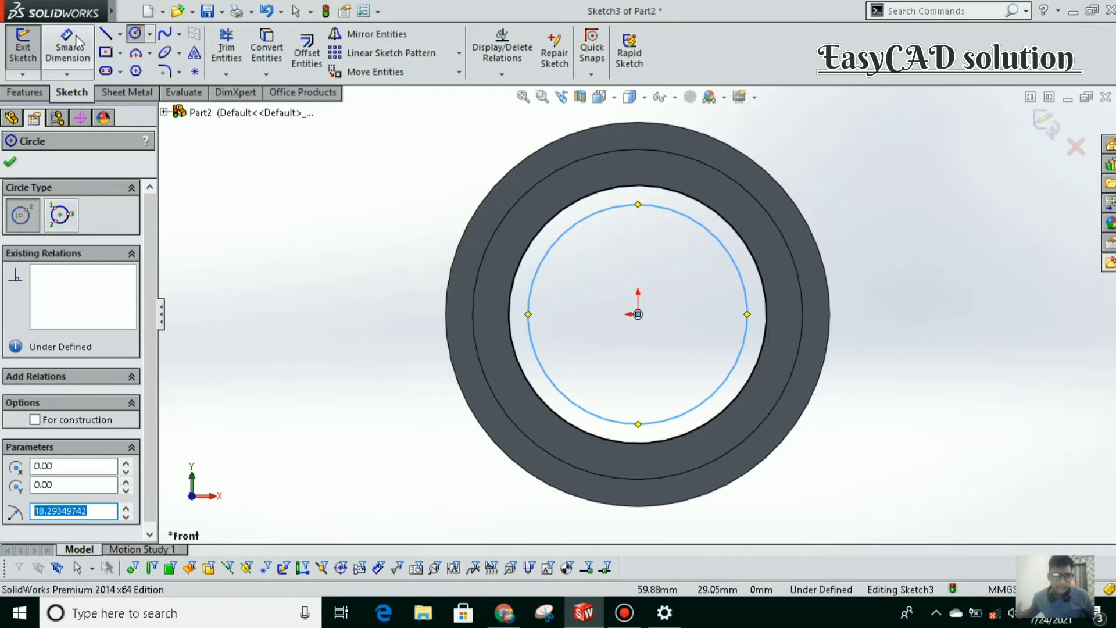
pyautogui.click(573, 237)
pyautogui.click(340, 323)
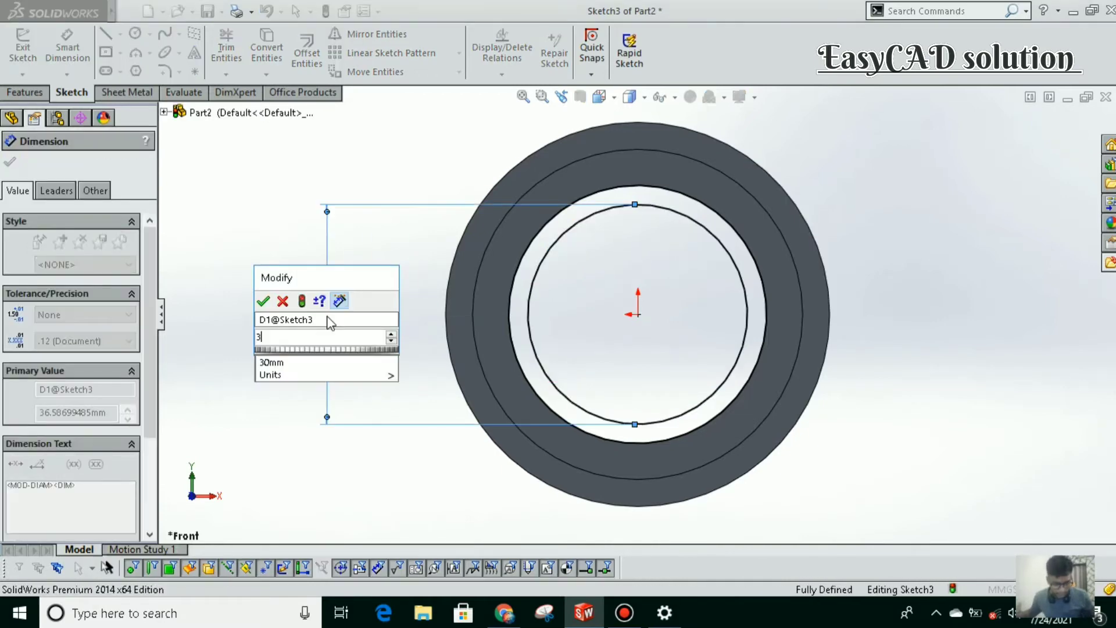
pyautogui.write('34')
pyautogui.press('Return')
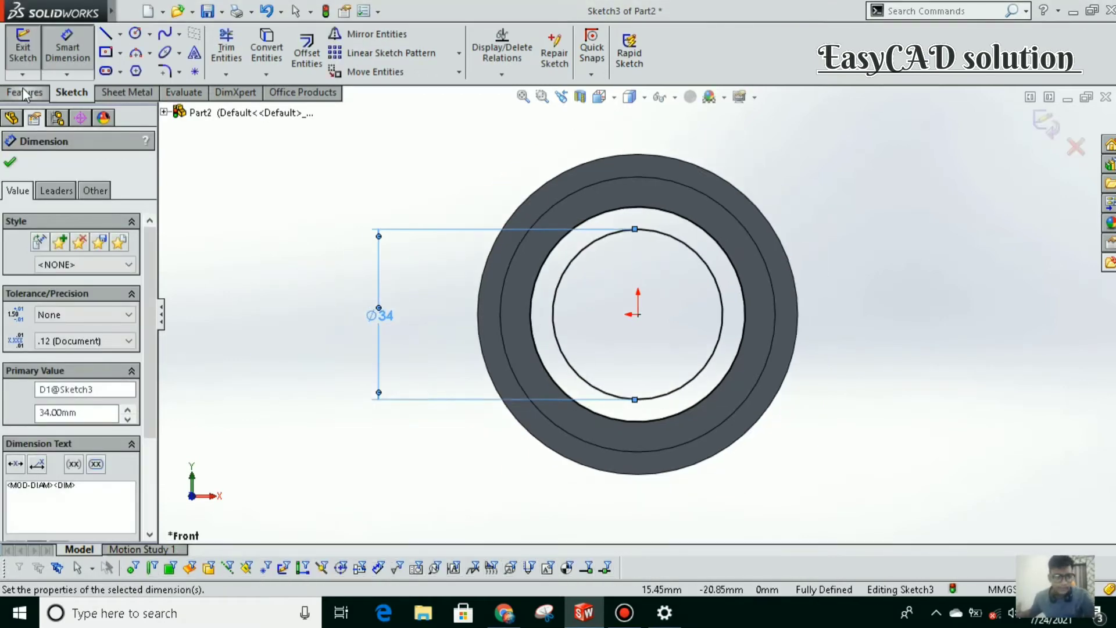
pyautogui.click(26, 91)
pyautogui.click(30, 53)
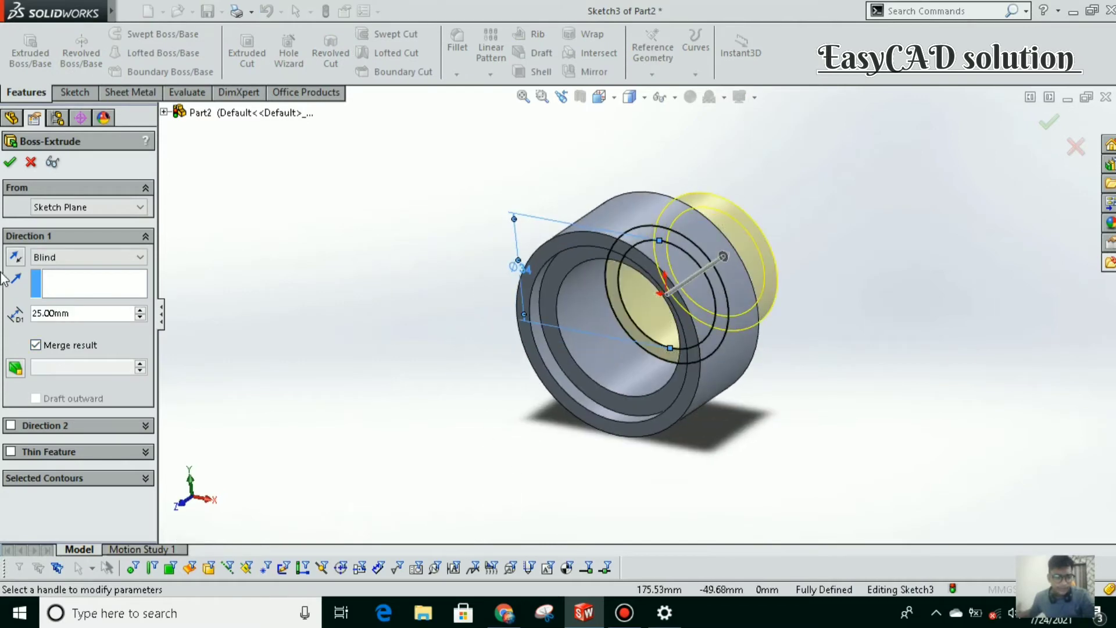
# Step: Set the boss depth to 45 mm for Boss-Extrude3, then return to the exercise PDF
pyautogui.doubleClick(87, 313)
pyautogui.write('45')
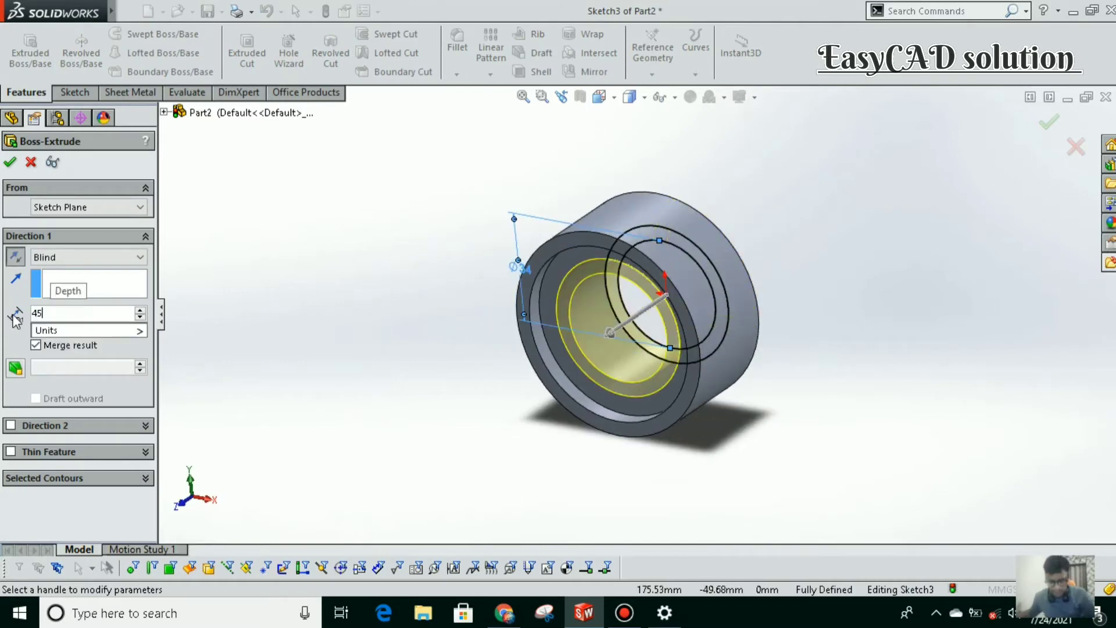
pyautogui.press('Return')
pyautogui.press('Return')
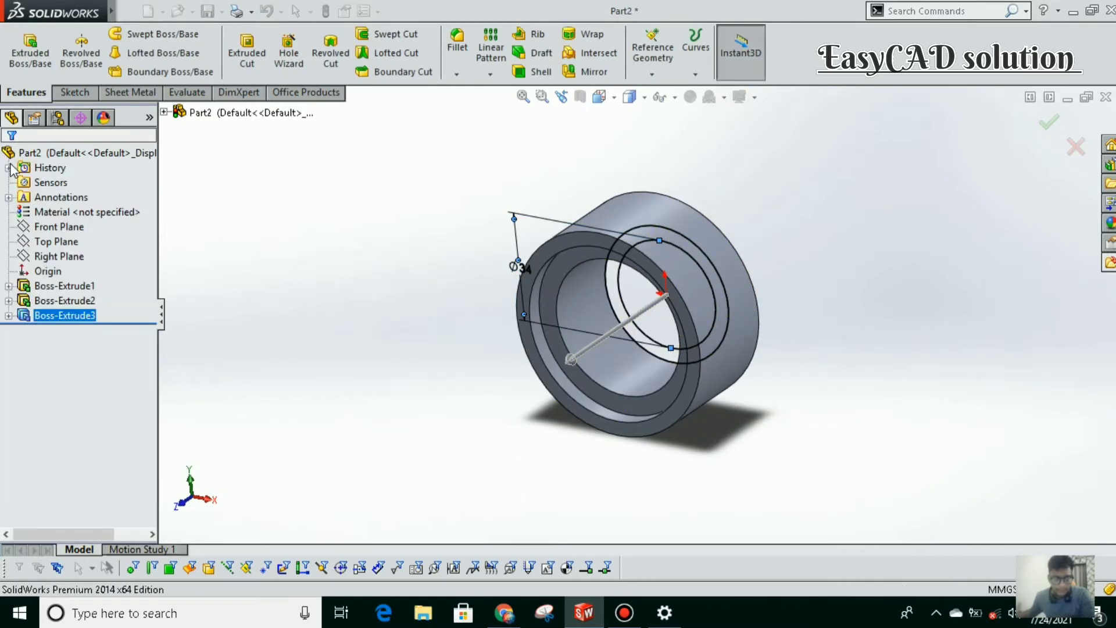
pyautogui.scroll(2, 528, 444)
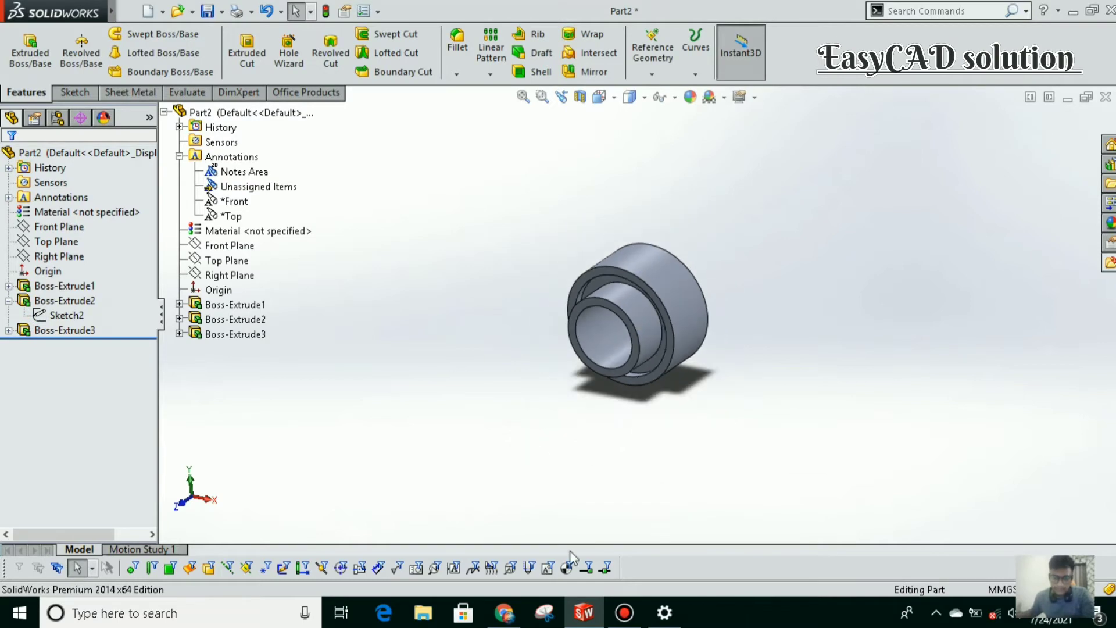
pyautogui.click(504, 614)
pyautogui.scroll(1, 651, 246)
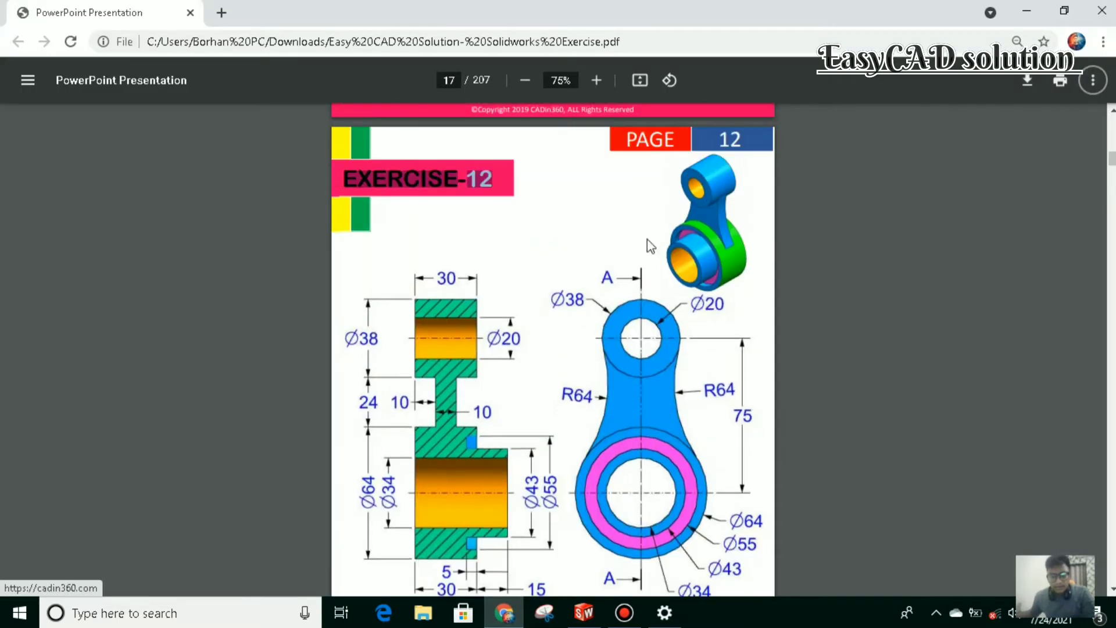
pyautogui.scroll(-1, 710, 196)
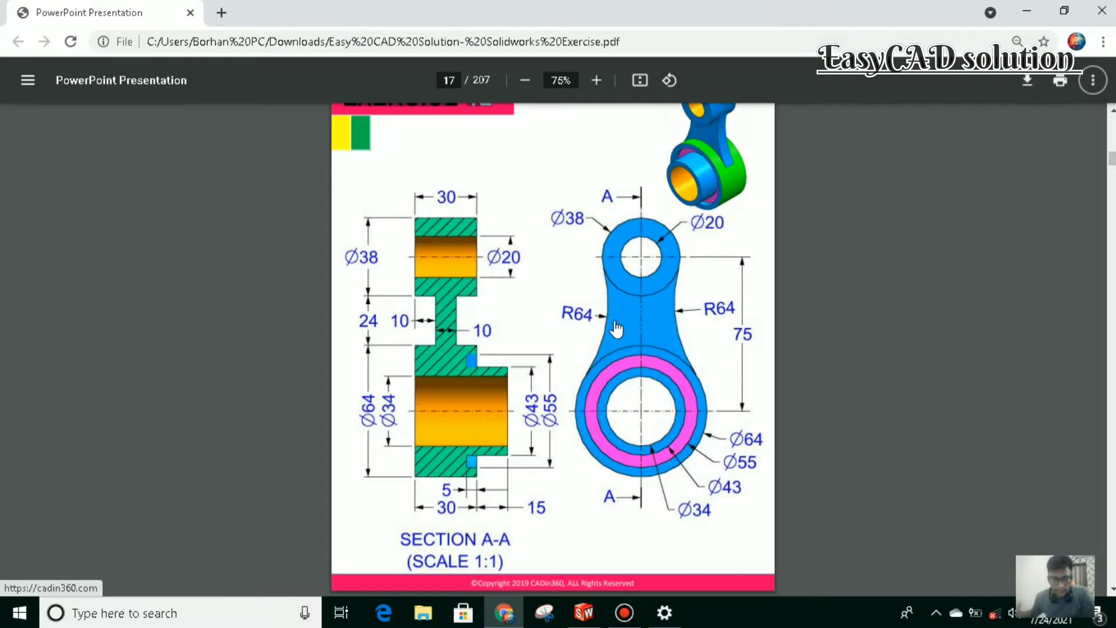
pyautogui.scroll(1, 610, 330)
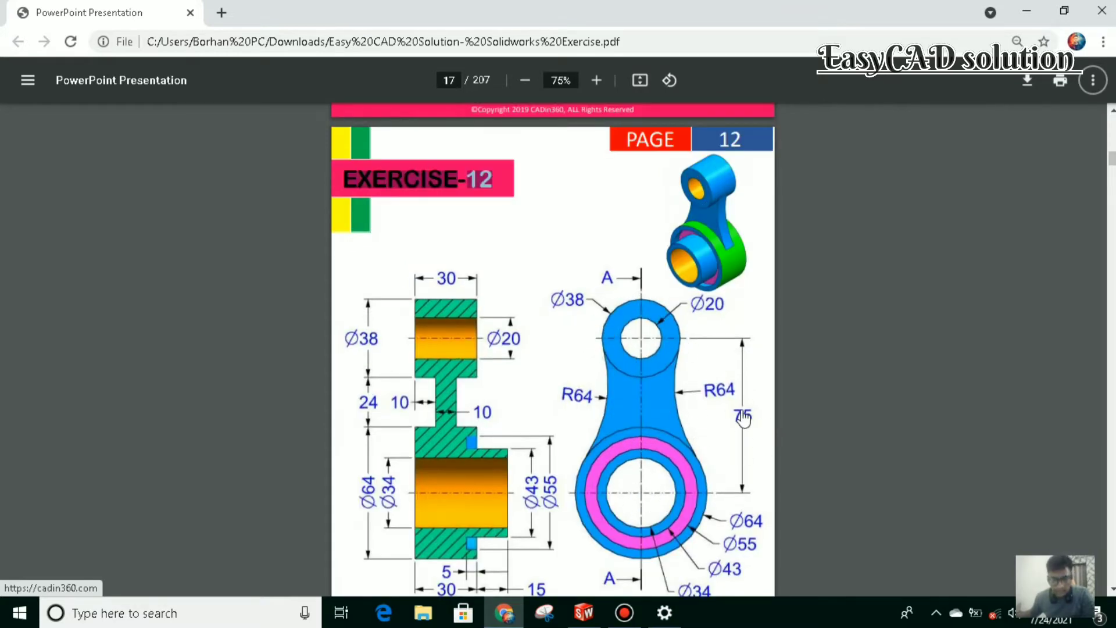
pyautogui.scroll(-1, 606, 423)
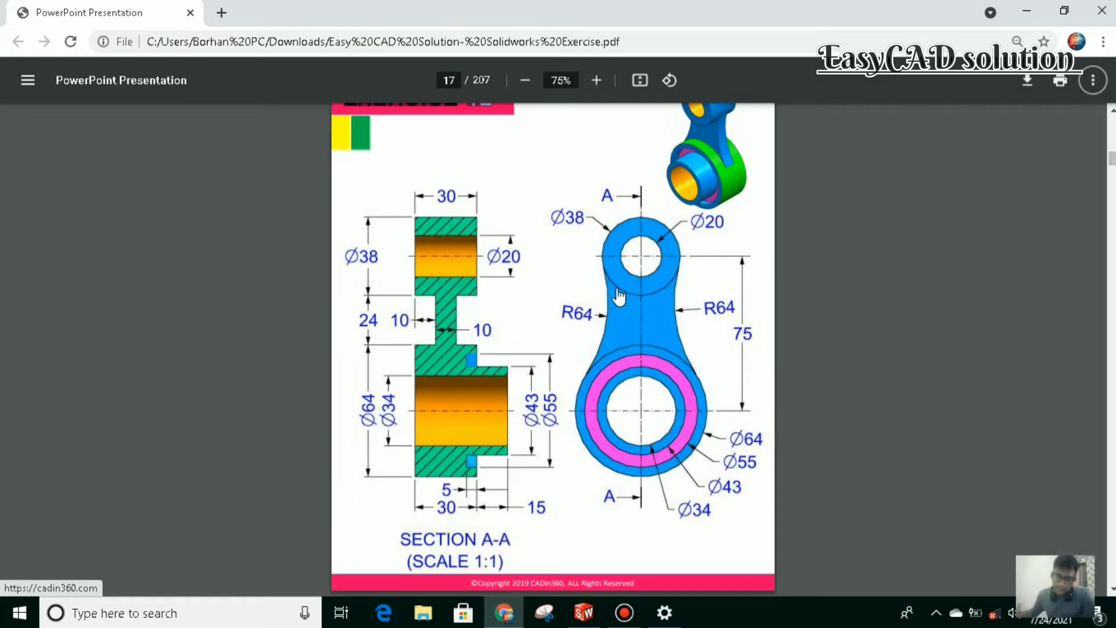
# Step: Glance at the part model and switch back to the Exercise 12 drawing
pyautogui.hotkey('alt', 'Tab')
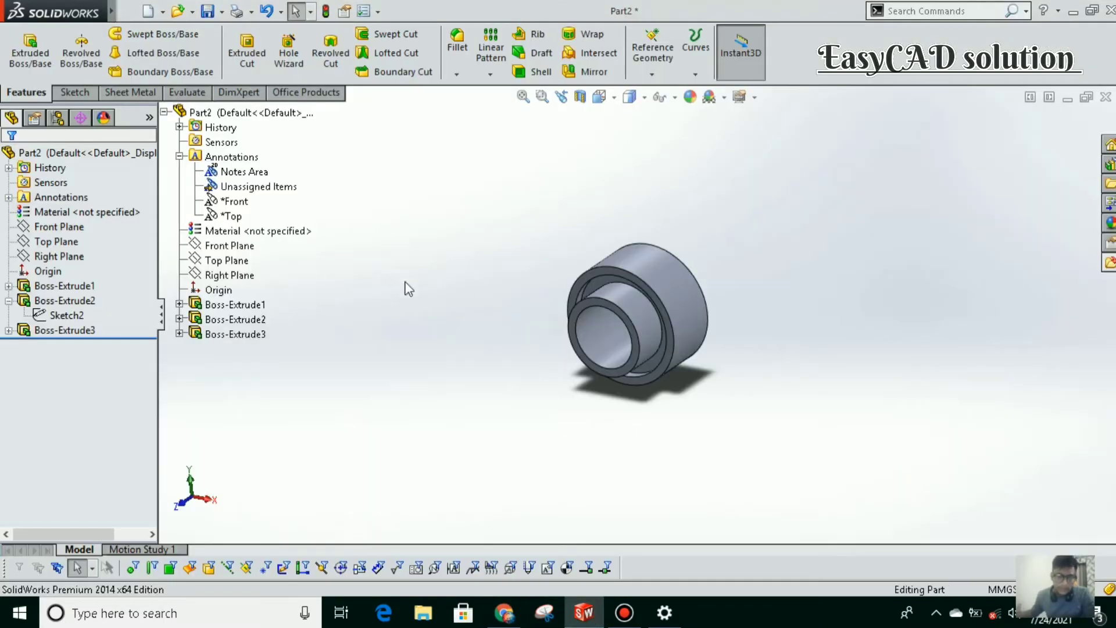
pyautogui.hotkey('alt', 'Tab')
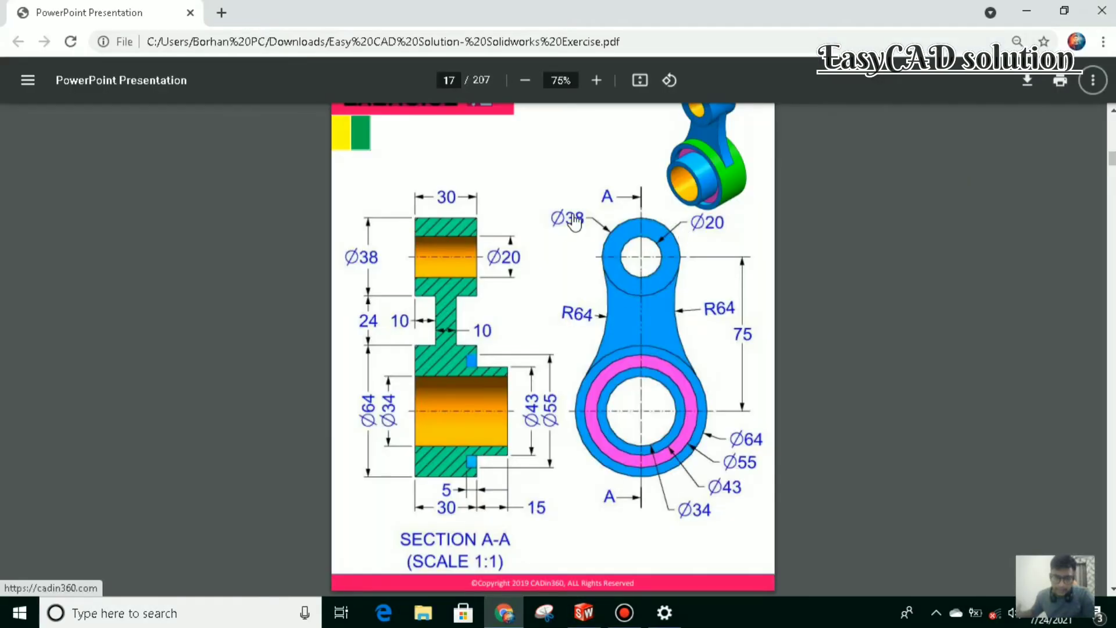
# Step: Start a sketch on the Front Plane and draw two concentric circles above the part
pyautogui.click(583, 614)
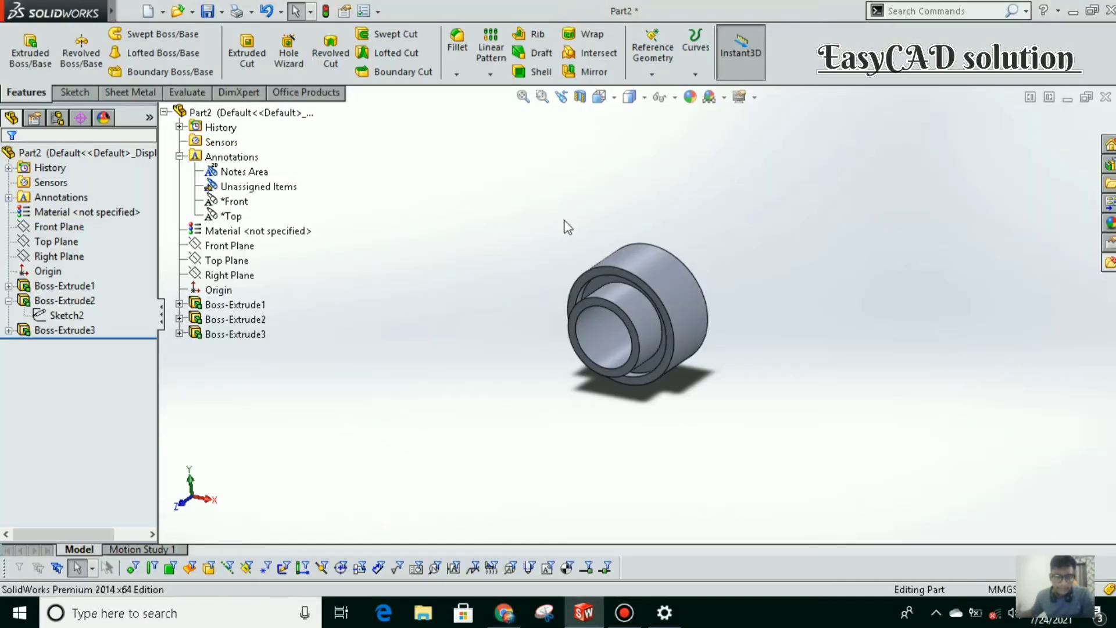
pyautogui.click(602, 97)
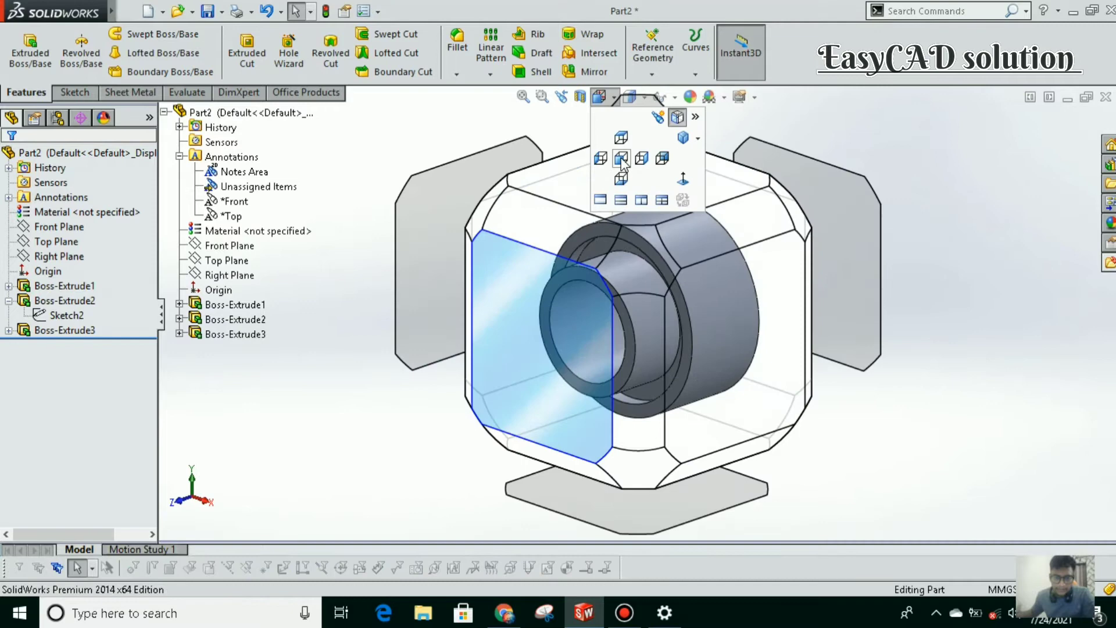
pyautogui.click(229, 249)
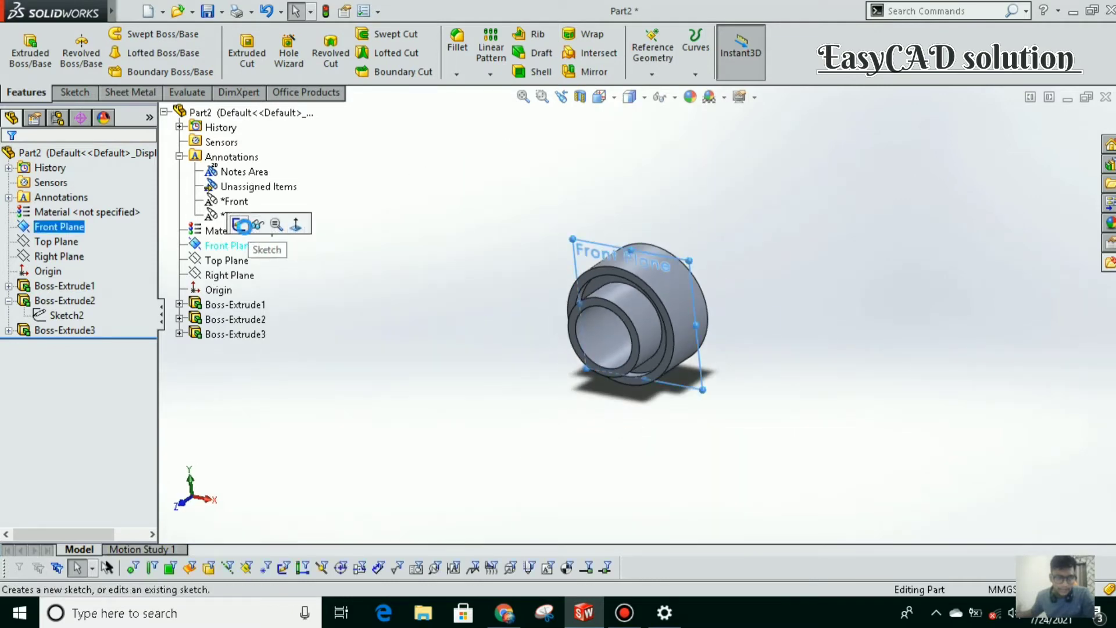
pyautogui.click(241, 225)
pyautogui.click(602, 96)
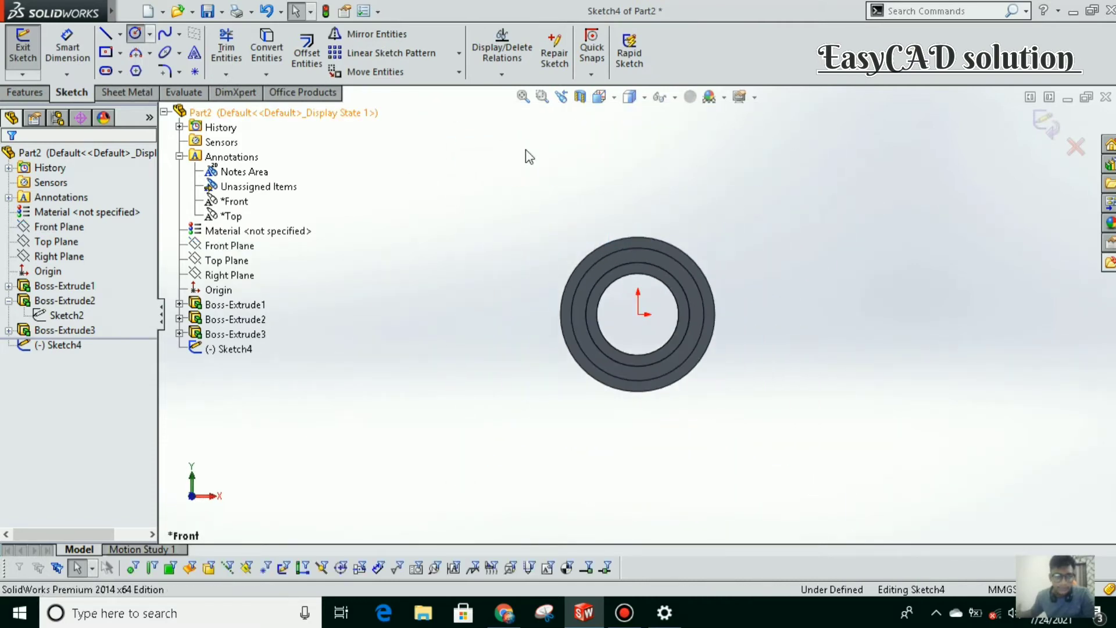
pyautogui.click(637, 149)
pyautogui.click(638, 178)
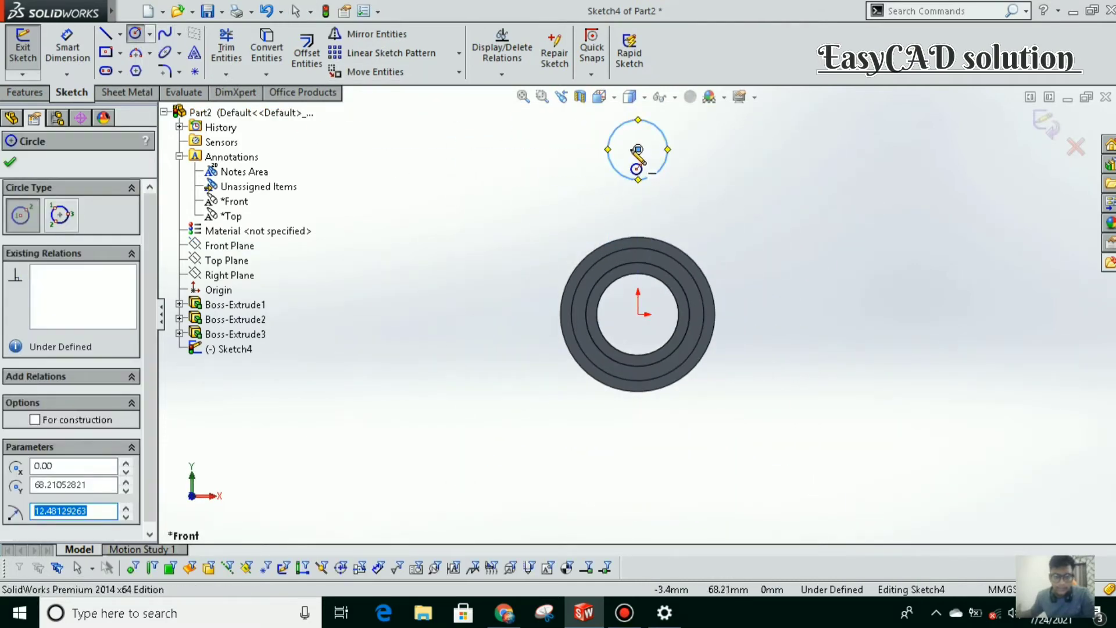
pyautogui.press('Escape')
pyautogui.scroll(-1, 668, 157)
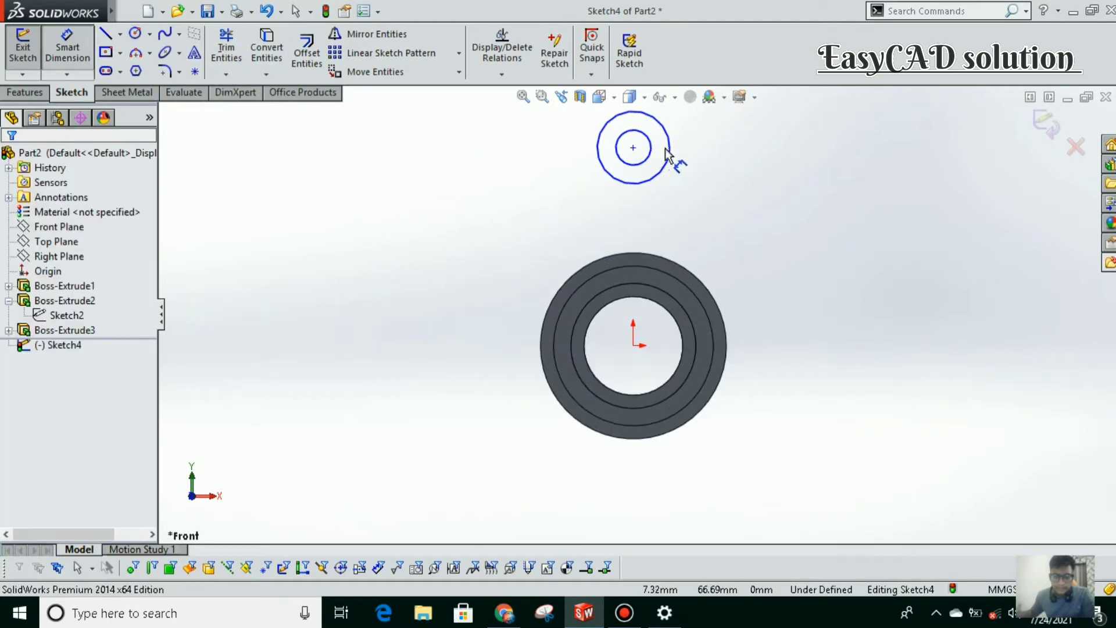
pyautogui.scroll(-1, 667, 157)
# Step: Dimension the circles Ø38 and Ø20 and their centre 75 mm from the origin
pyautogui.click(670, 154)
pyautogui.click(725, 182)
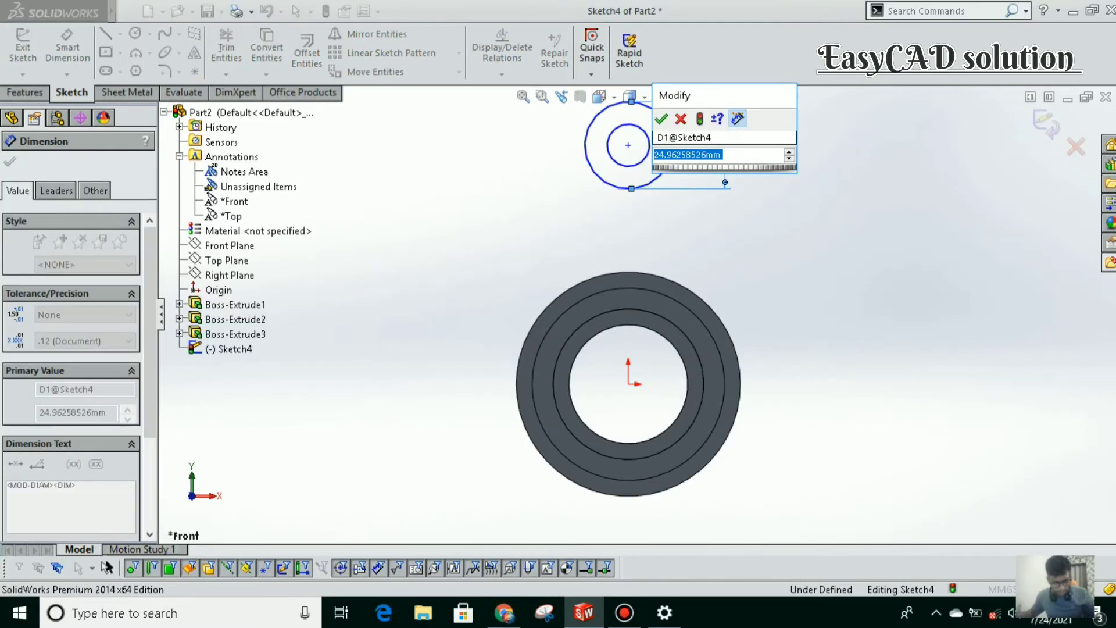
pyautogui.write('38')
pyautogui.press('Return')
pyautogui.click(650, 150)
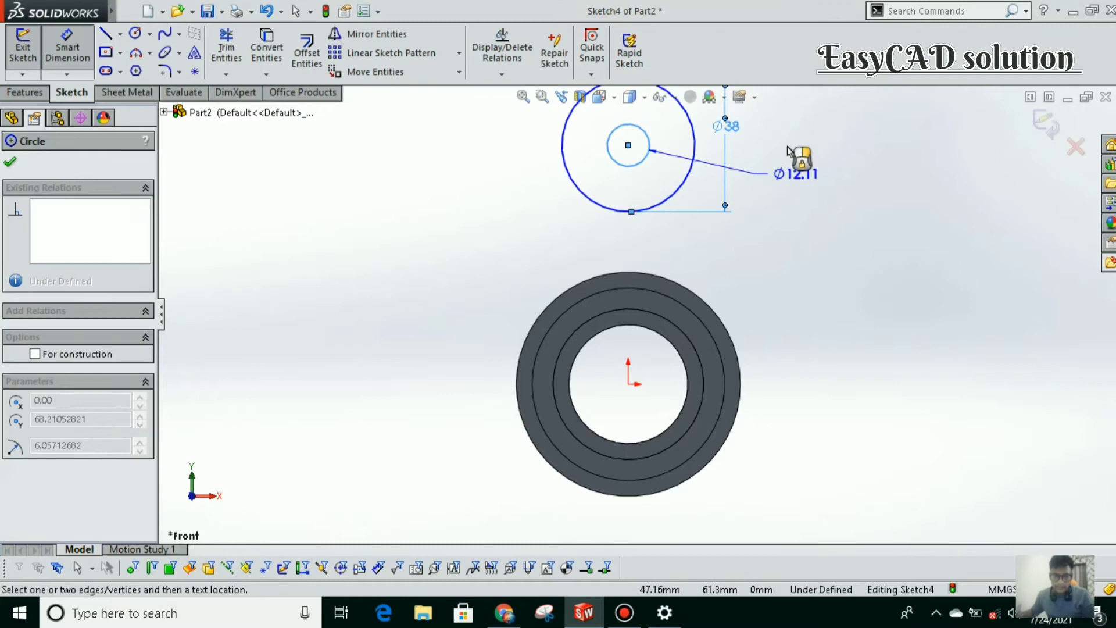
pyautogui.click(789, 153)
pyautogui.write('20')
pyautogui.press('Return')
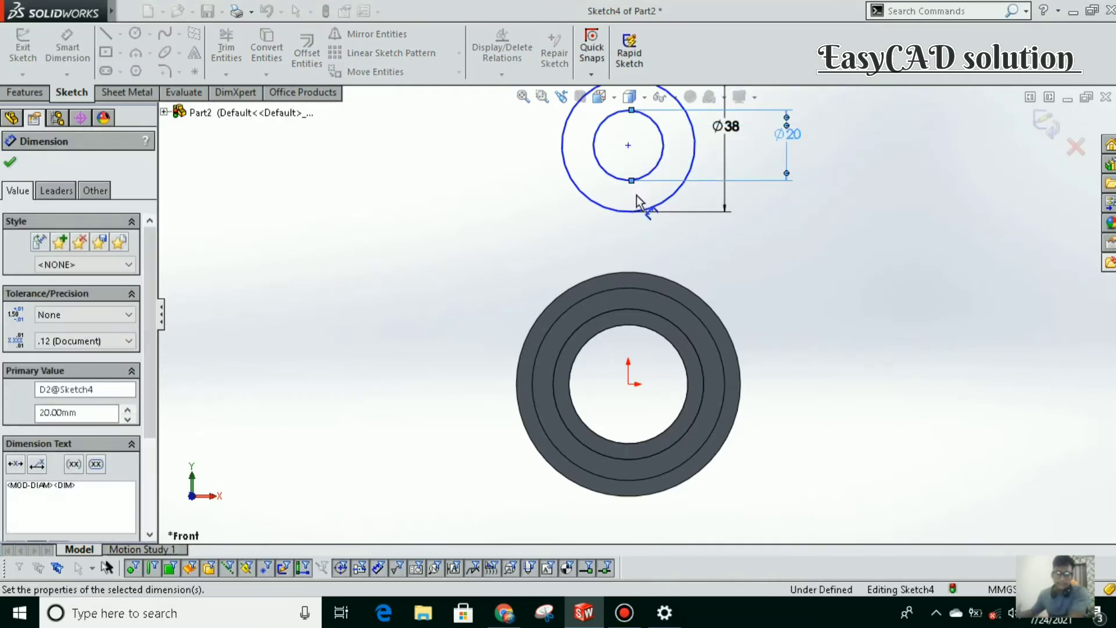
pyautogui.scroll(2, 636, 262)
pyautogui.scroll(-2, 642, 165)
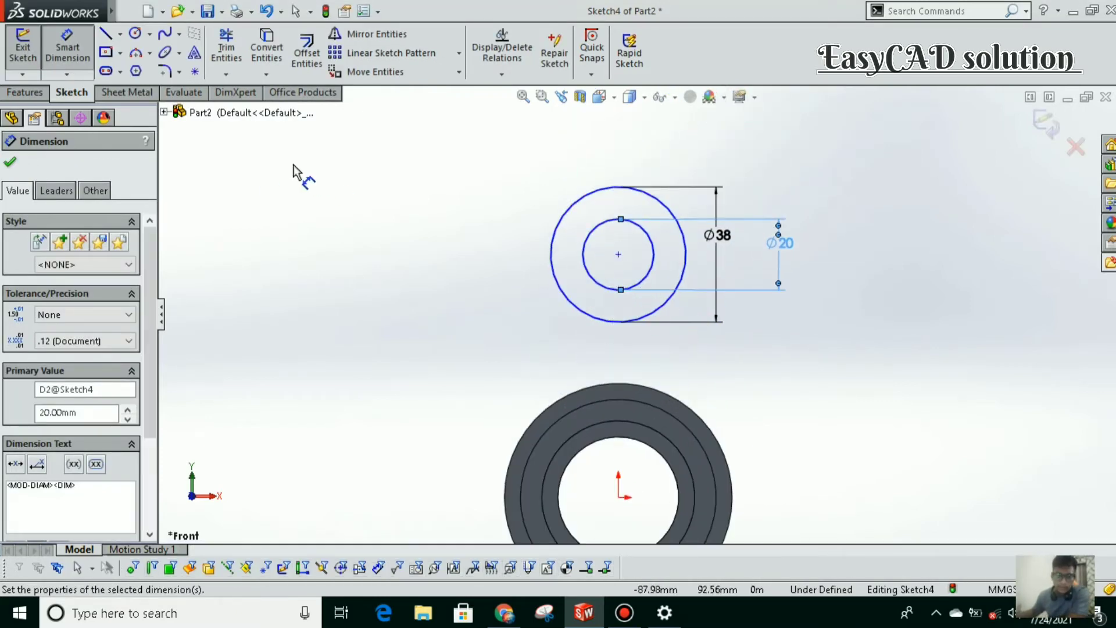
pyautogui.click(595, 276)
pyautogui.click(618, 496)
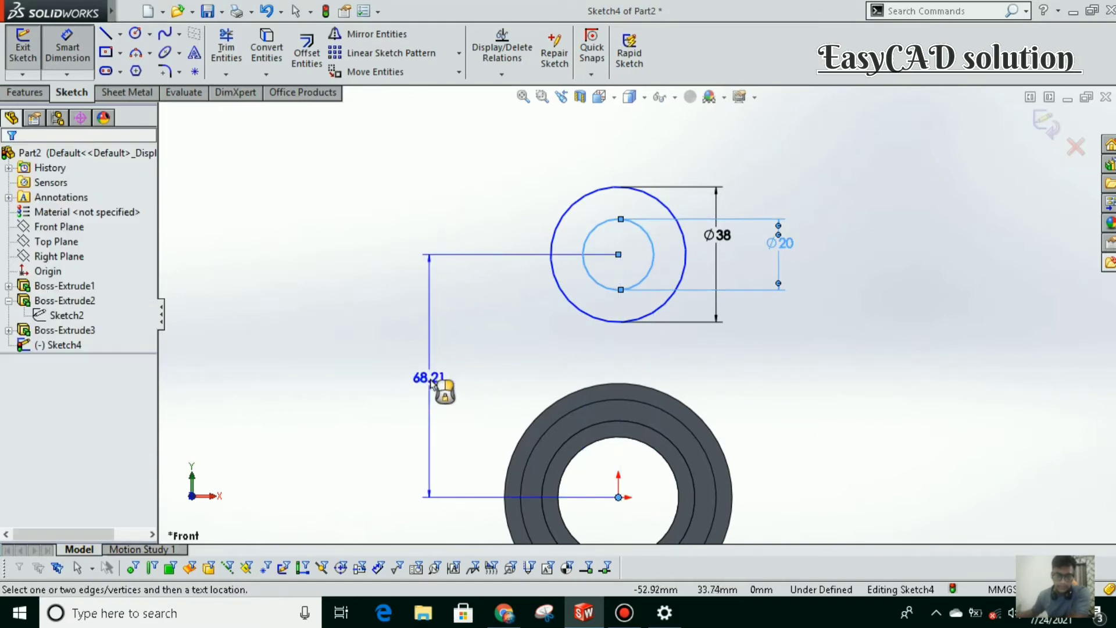
pyautogui.click(433, 384)
pyautogui.write('75')
pyautogui.press('Return')
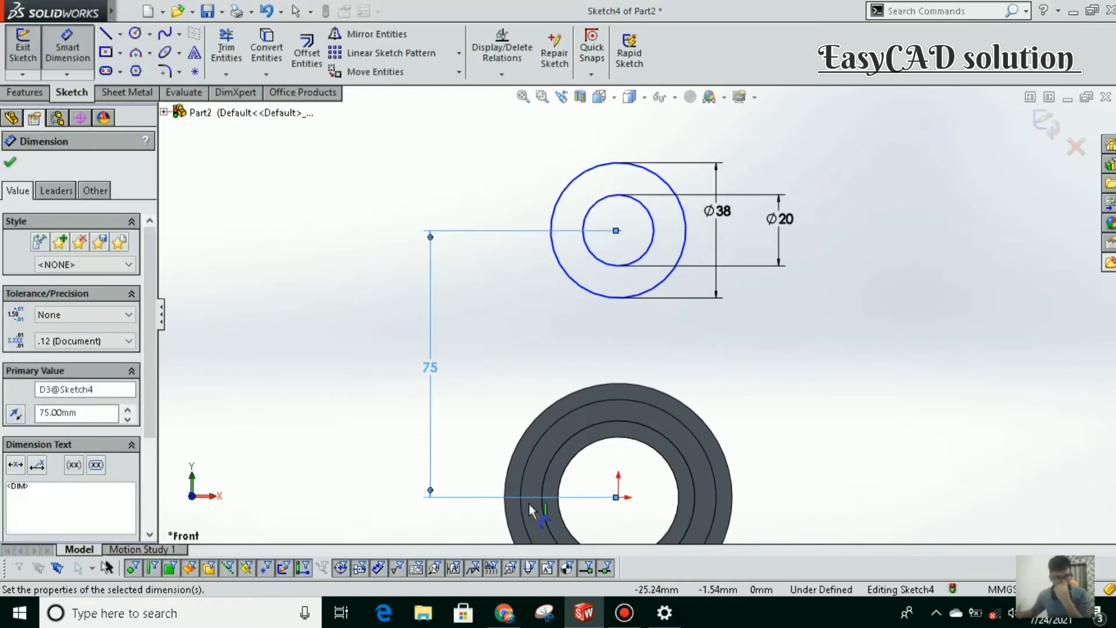
pyautogui.scroll(2, 549, 488)
# Step: Check the drawing, then add a Vertical relation between the circles' centre and the origin
pyautogui.click(505, 613)
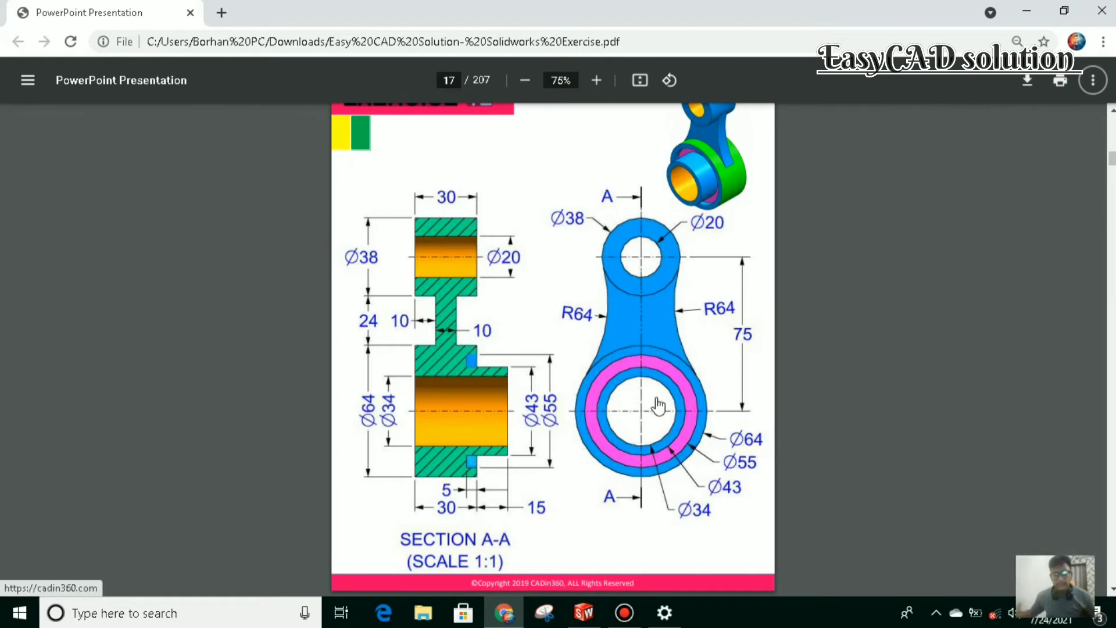
pyautogui.scroll(3, 659, 405)
pyautogui.scroll(-2, 658, 405)
pyautogui.click(583, 612)
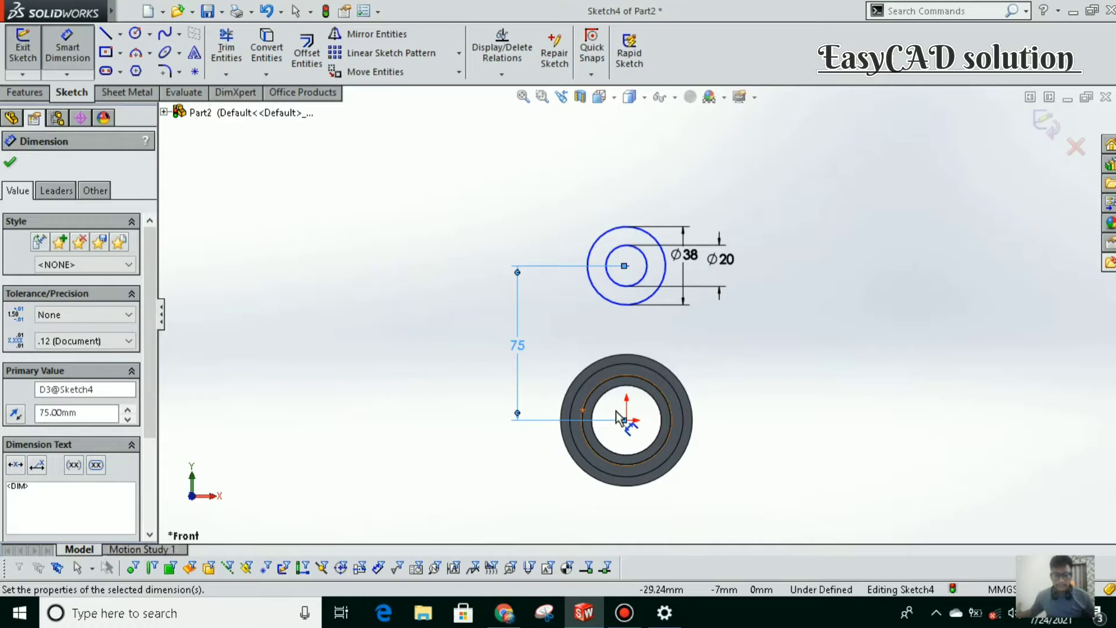
pyautogui.scroll(2, 624, 401)
pyautogui.scroll(-4, 642, 348)
pyautogui.press('Escape')
pyautogui.press('Escape')
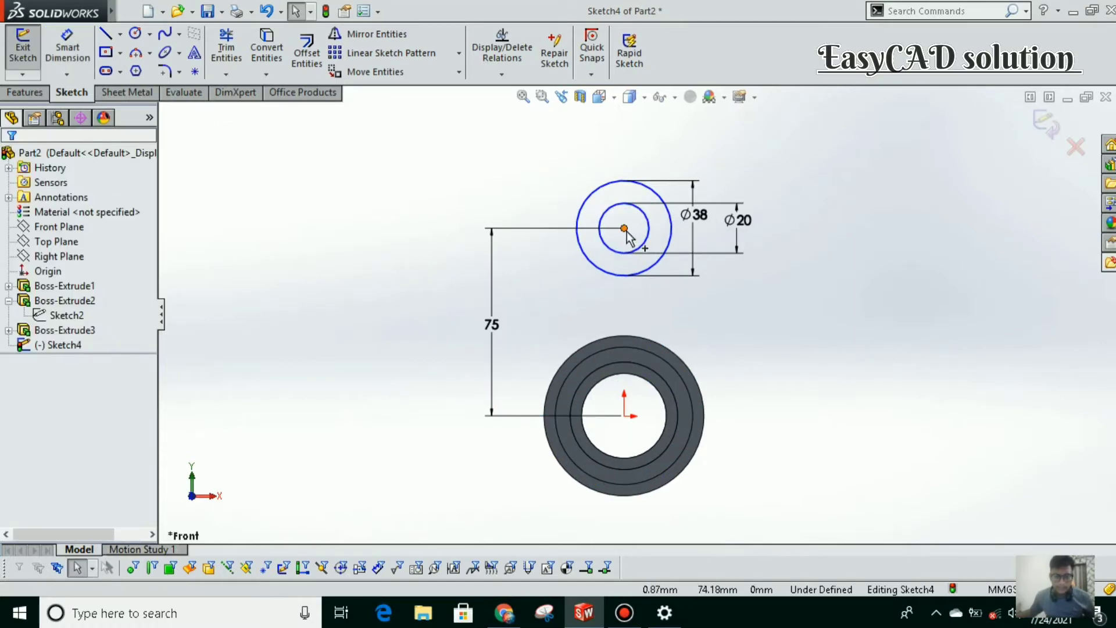
pyautogui.click(625, 229)
pyautogui.keyDown('ctrl'); pyautogui.click(625, 416); pyautogui.keyUp('ctrl')
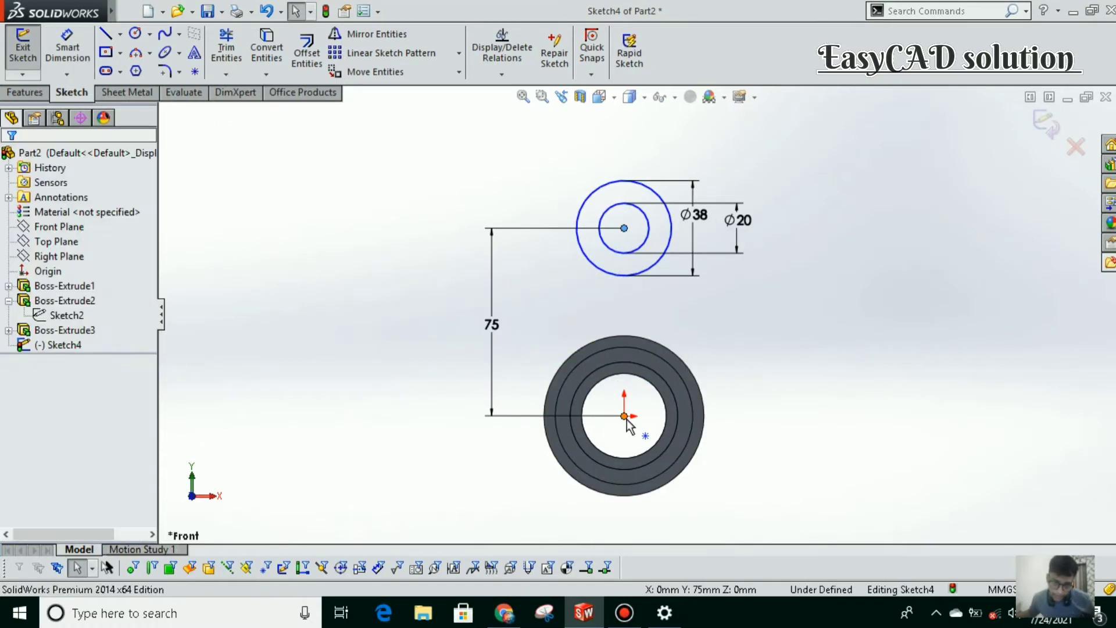
pyautogui.click(18, 445)
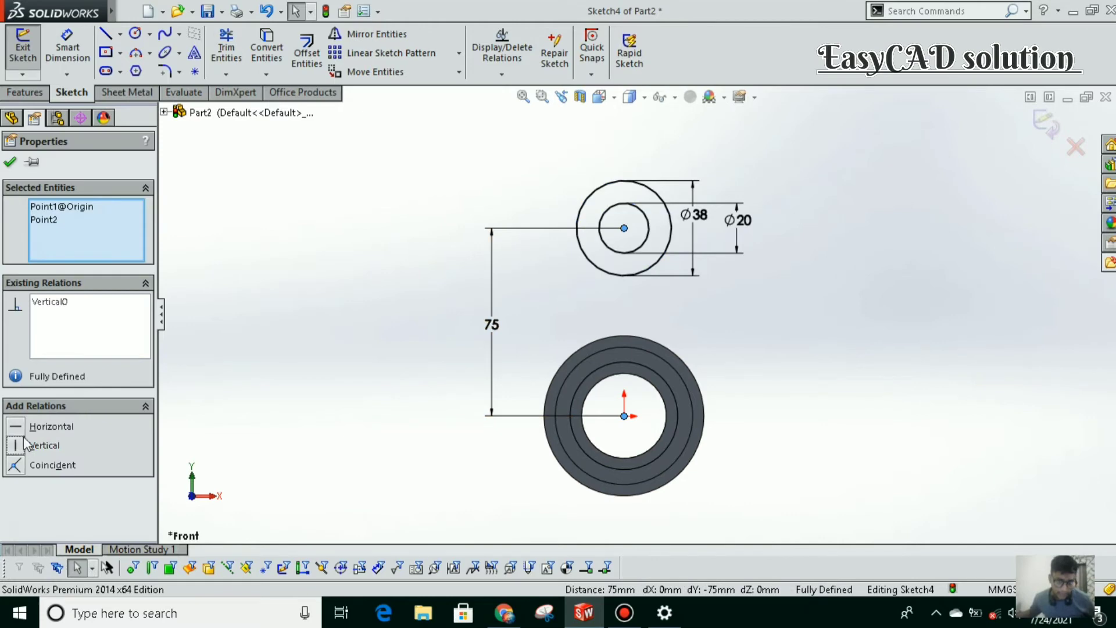
pyautogui.click(9, 163)
pyautogui.scroll(2, 530, 351)
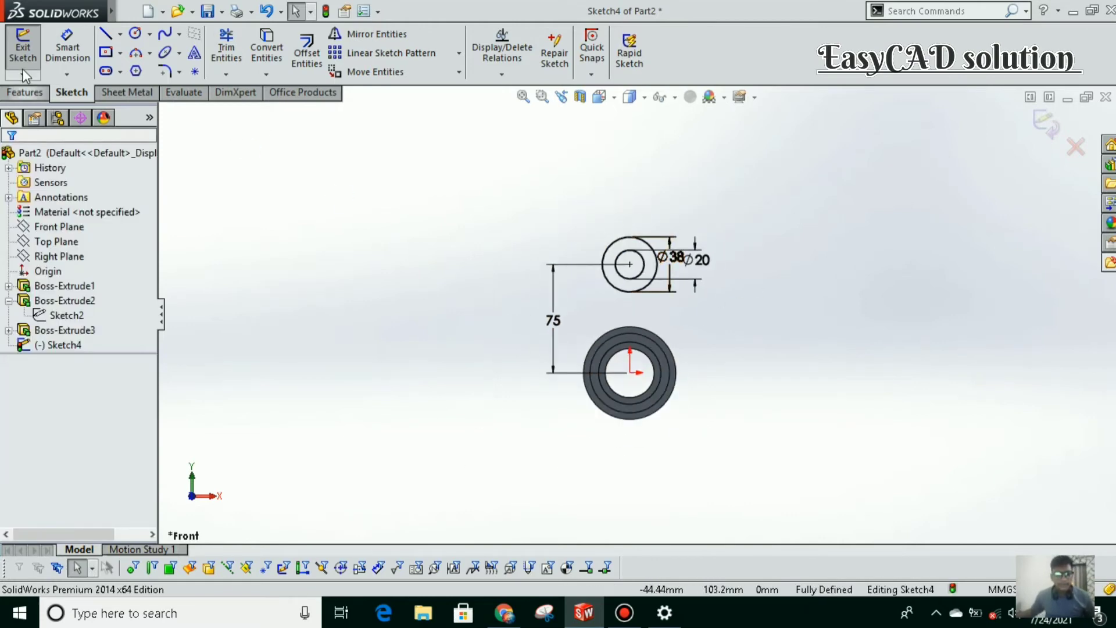
# Step: Extrude the small-end sketch 30 mm Mid Plane as Boss-Extrude4
pyautogui.click(25, 92)
pyautogui.click(30, 48)
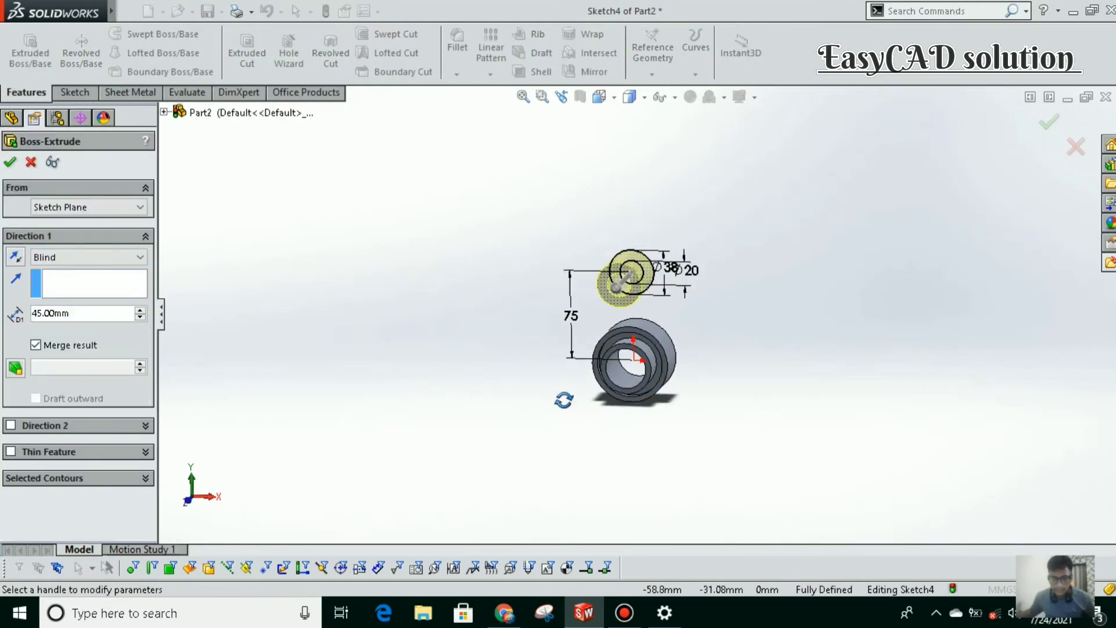
pyautogui.click(88, 258)
pyautogui.click(120, 342)
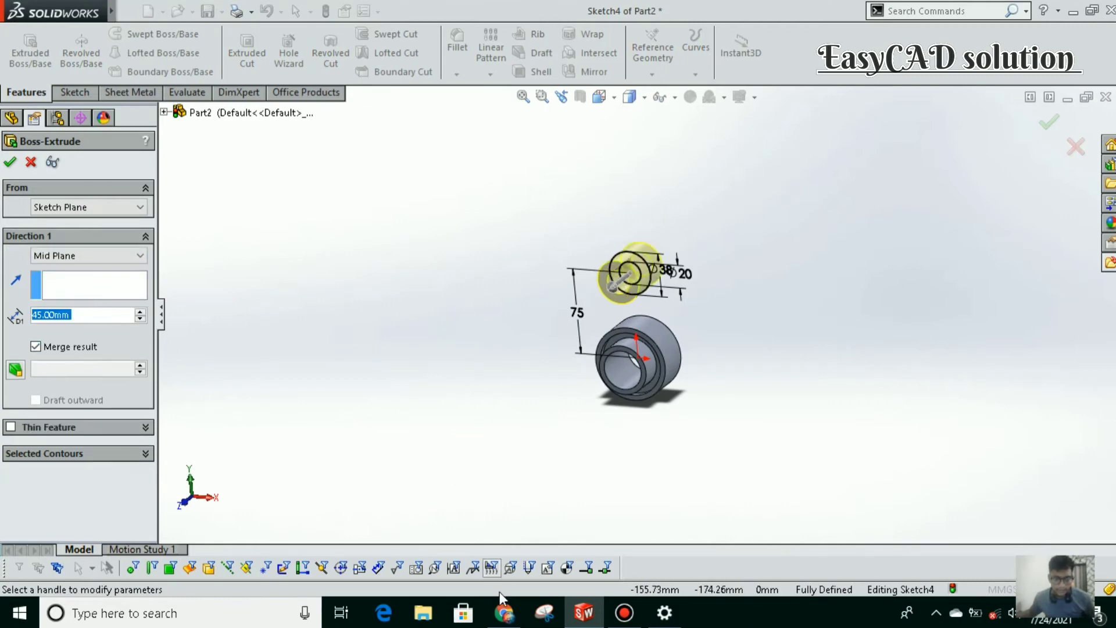
pyautogui.hotkey('alt', 'Tab')
pyautogui.hotkey('alt', 'Tab')
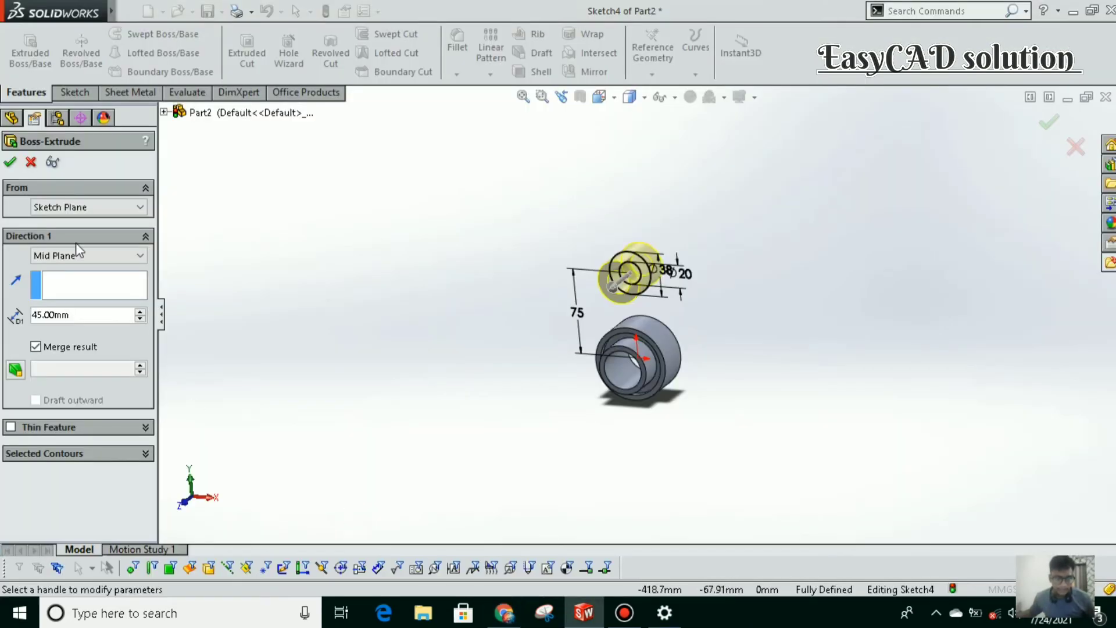
pyautogui.write('30')
pyautogui.press('Return')
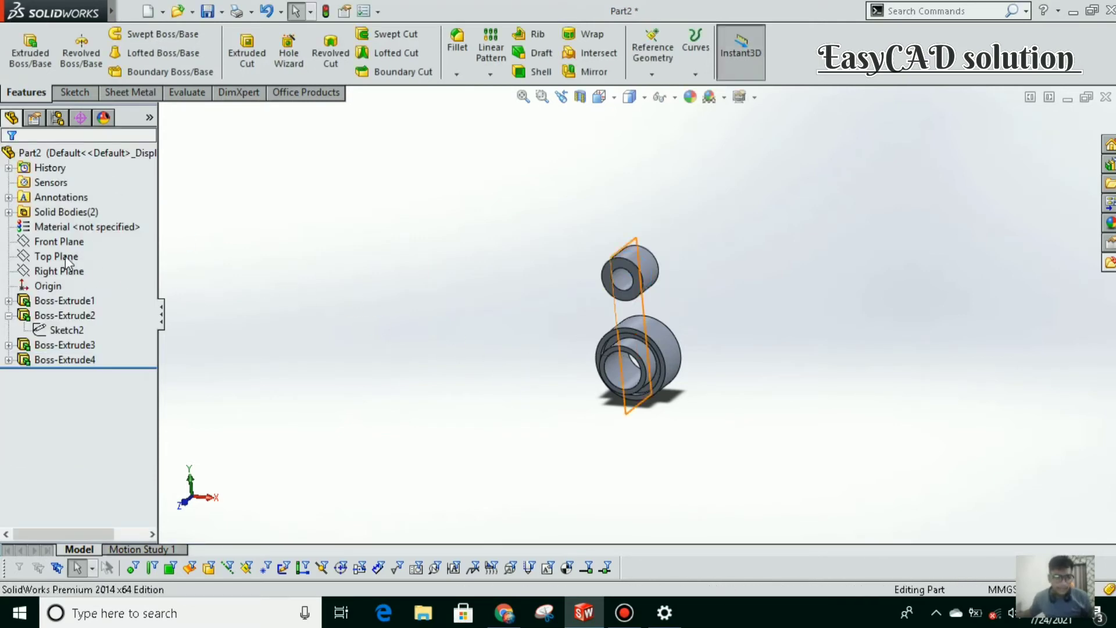
# Step: Start a Front Plane sketch and draw a perimeter circle through both ring edges
pyautogui.click(66, 242)
pyautogui.click(87, 220)
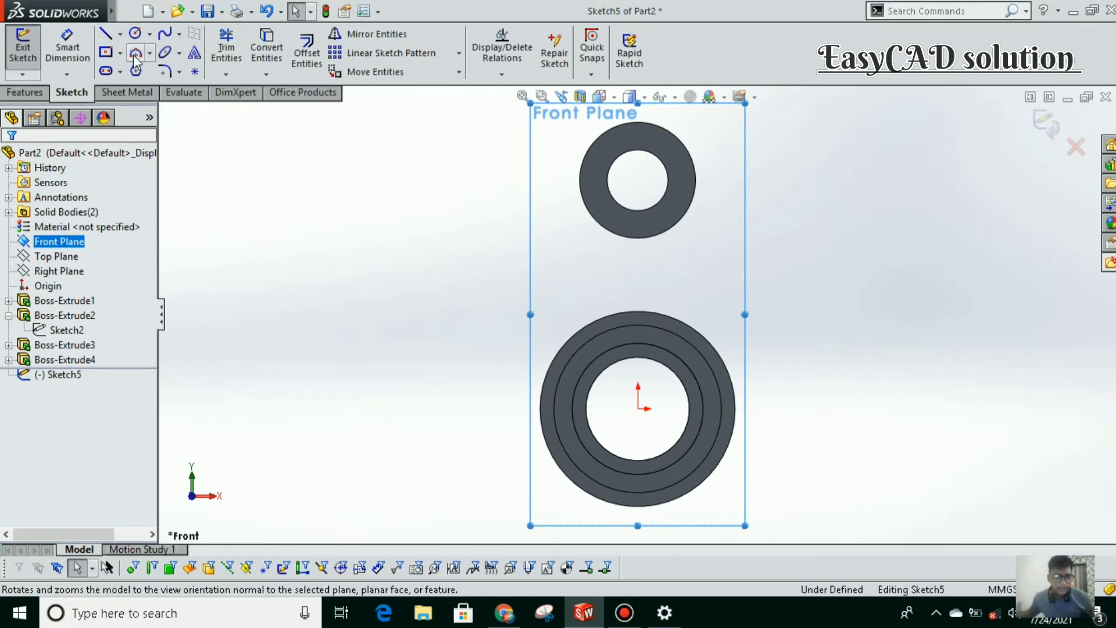
pyautogui.click(133, 55)
pyautogui.click(505, 613)
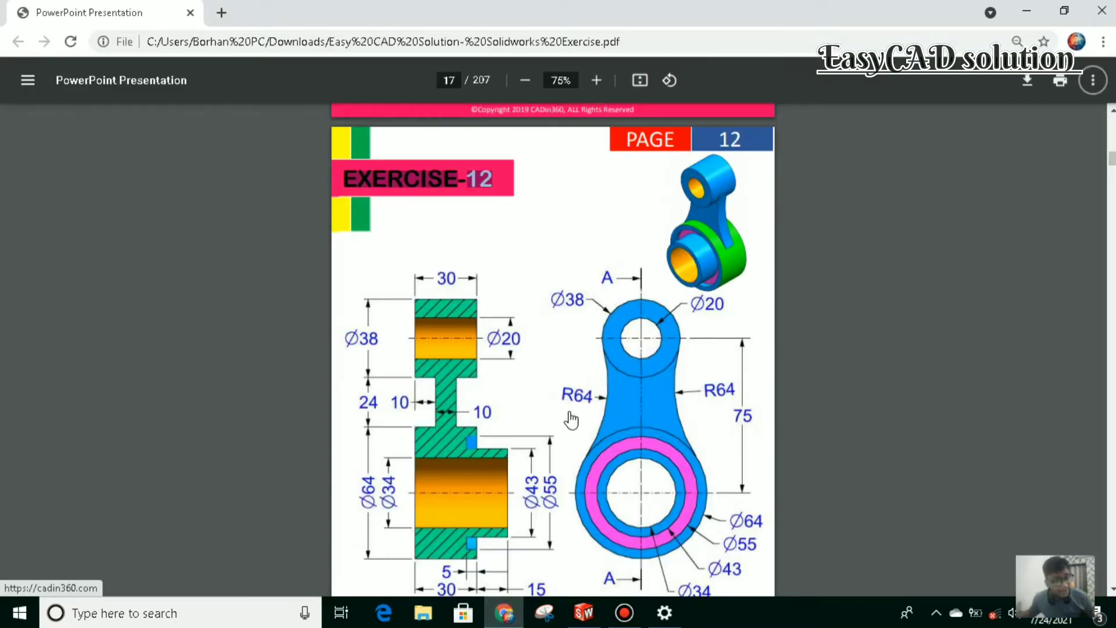
pyautogui.click(583, 613)
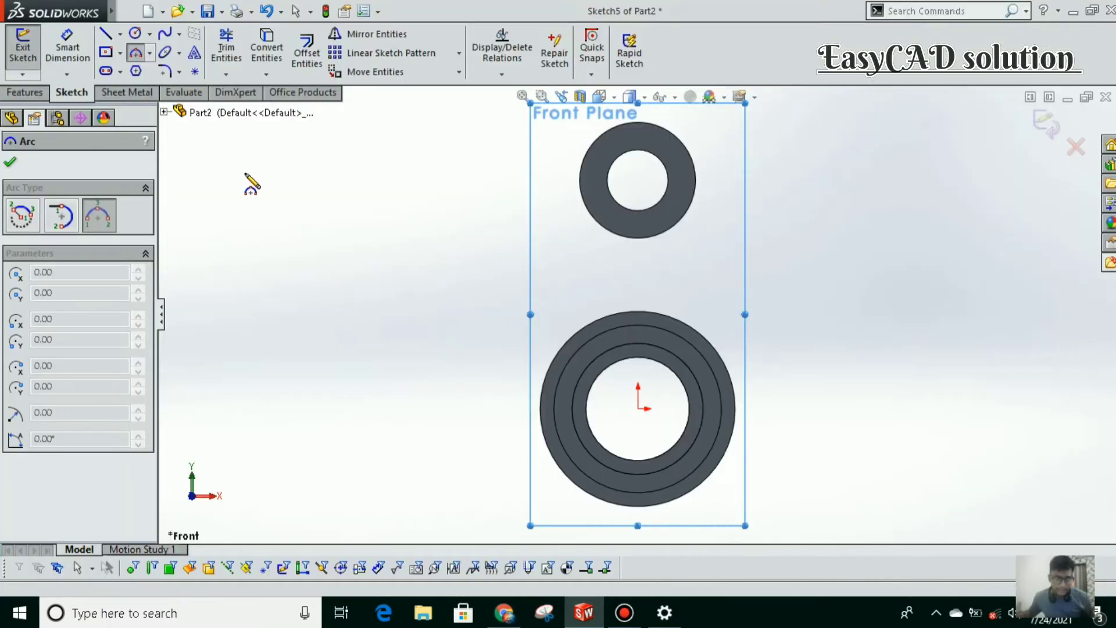
pyautogui.click(149, 34)
pyautogui.click(162, 68)
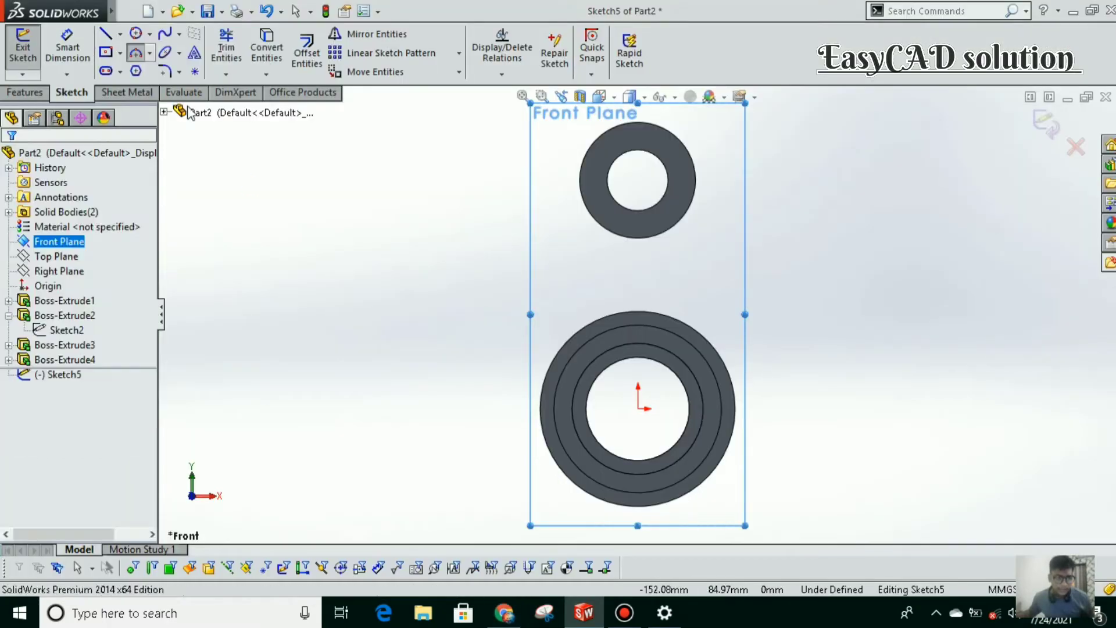
pyautogui.click(585, 206)
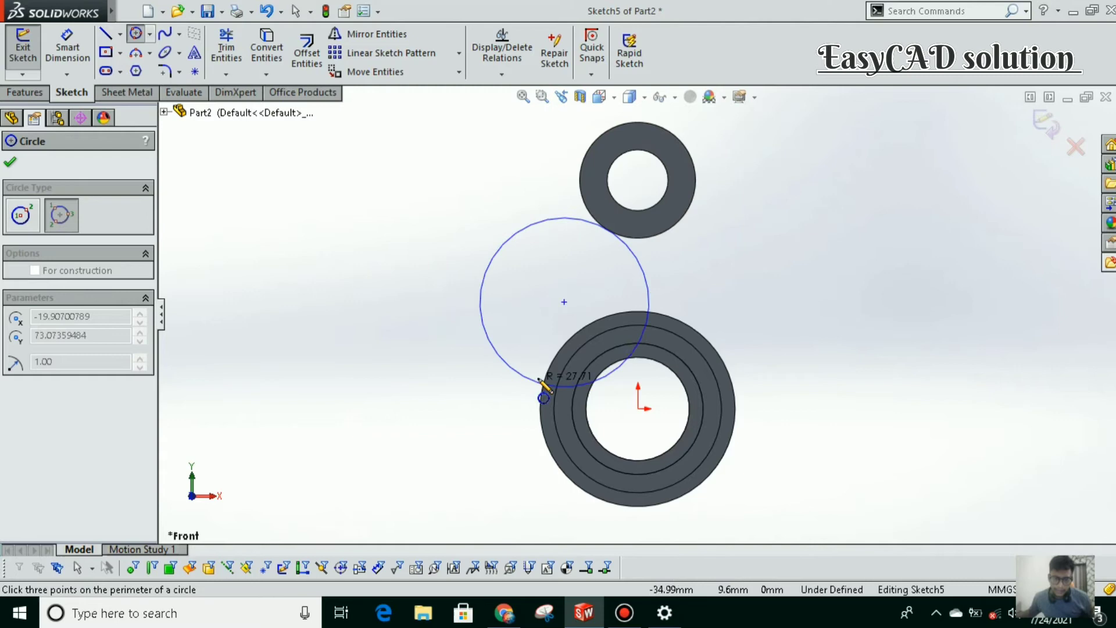
pyautogui.click(547, 383)
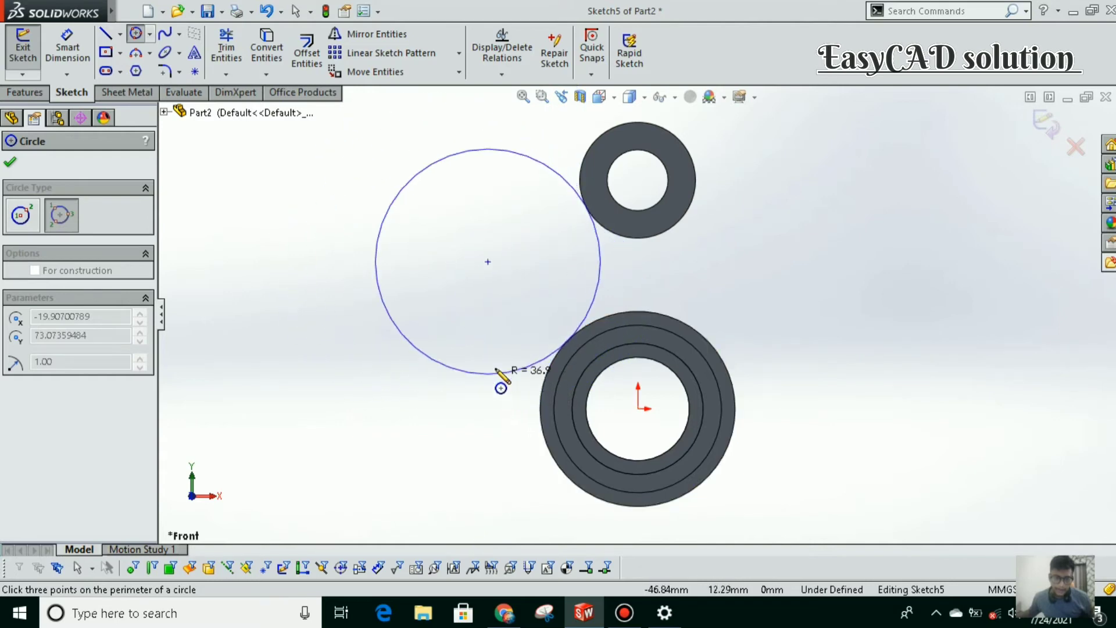
pyautogui.click(416, 461)
pyautogui.press('f')
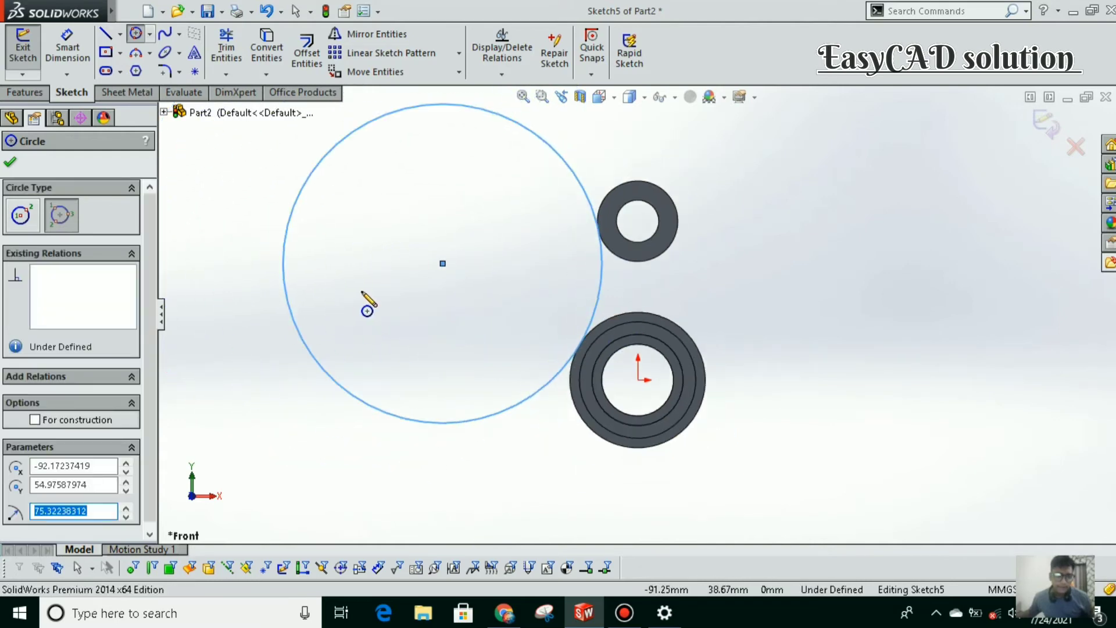
# Step: Dimension the large circle, correcting 138 to Ø128 after checking the drawing
pyautogui.press('d')
pyautogui.click(548, 428)
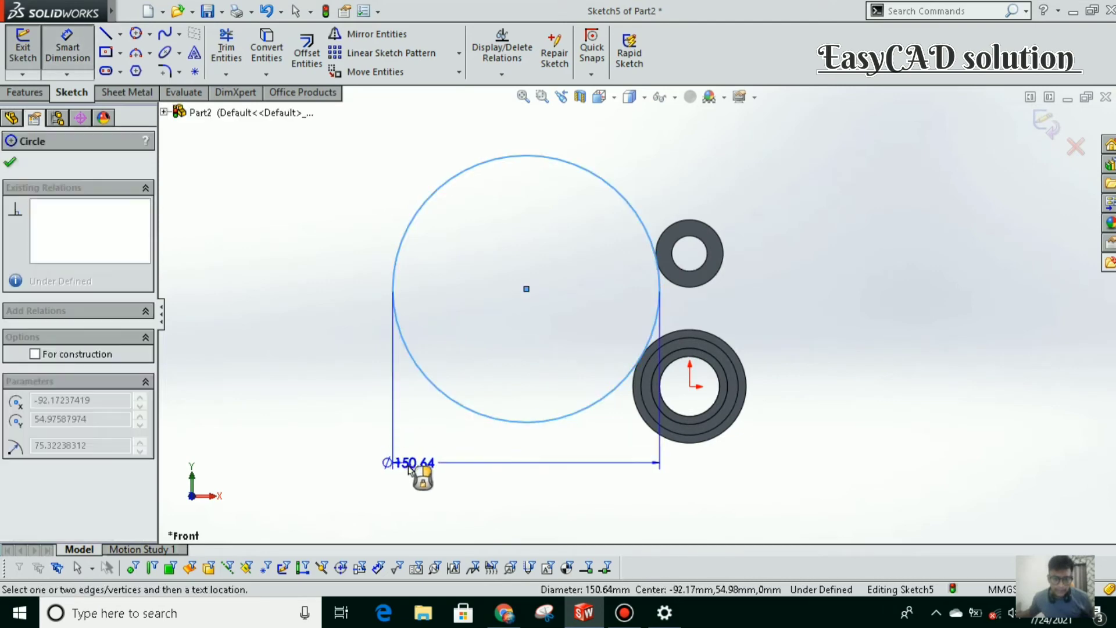
pyautogui.click(489, 480)
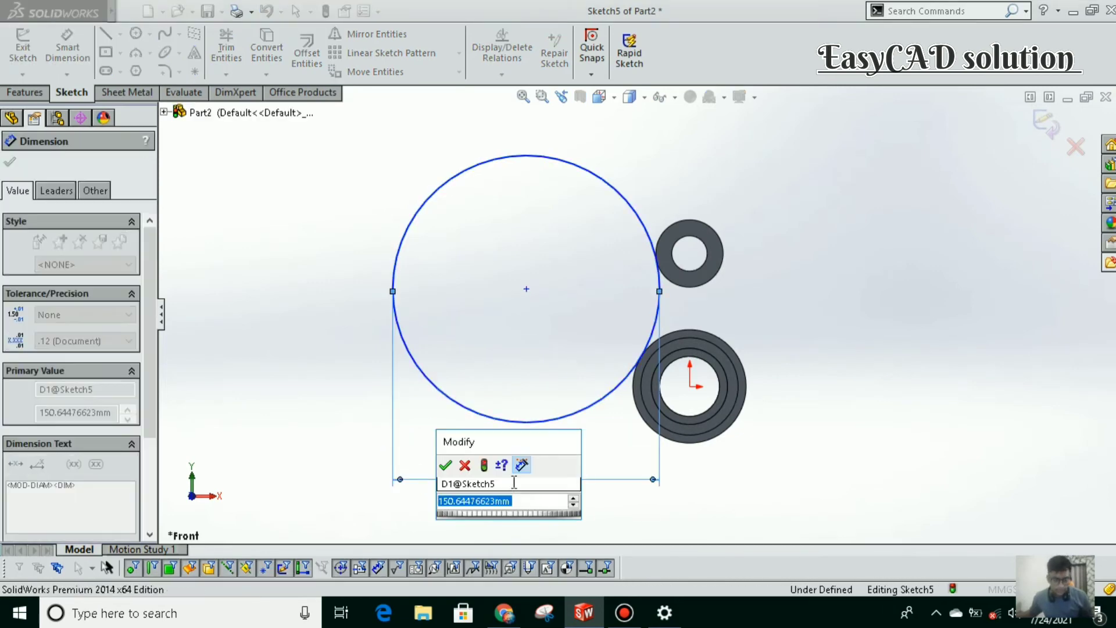
pyautogui.write('132')
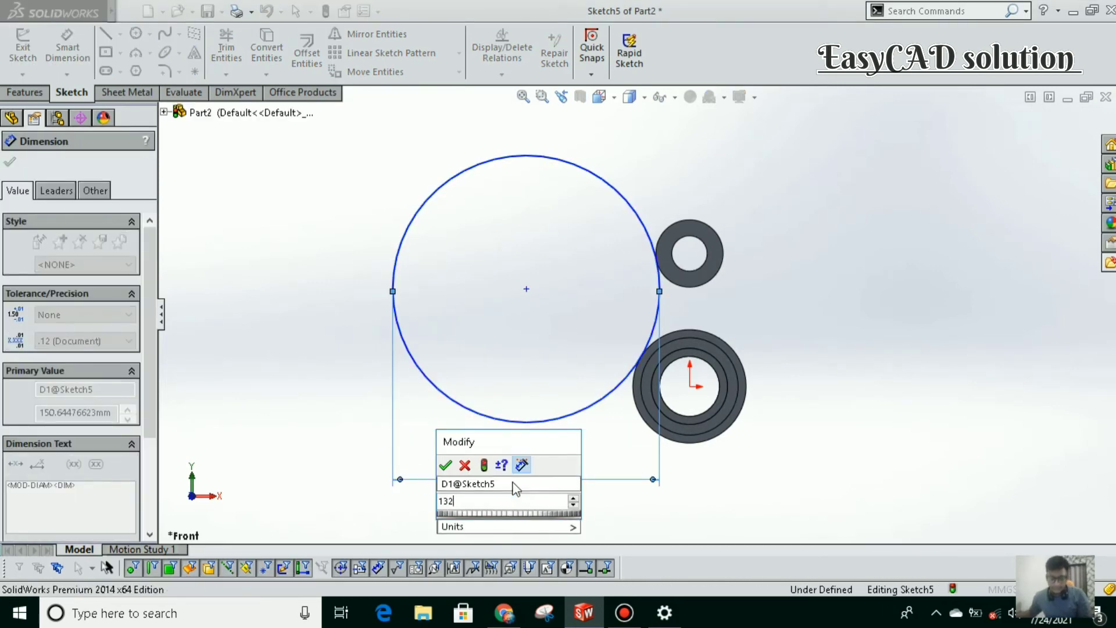
pyautogui.write('8')
pyautogui.press('Return')
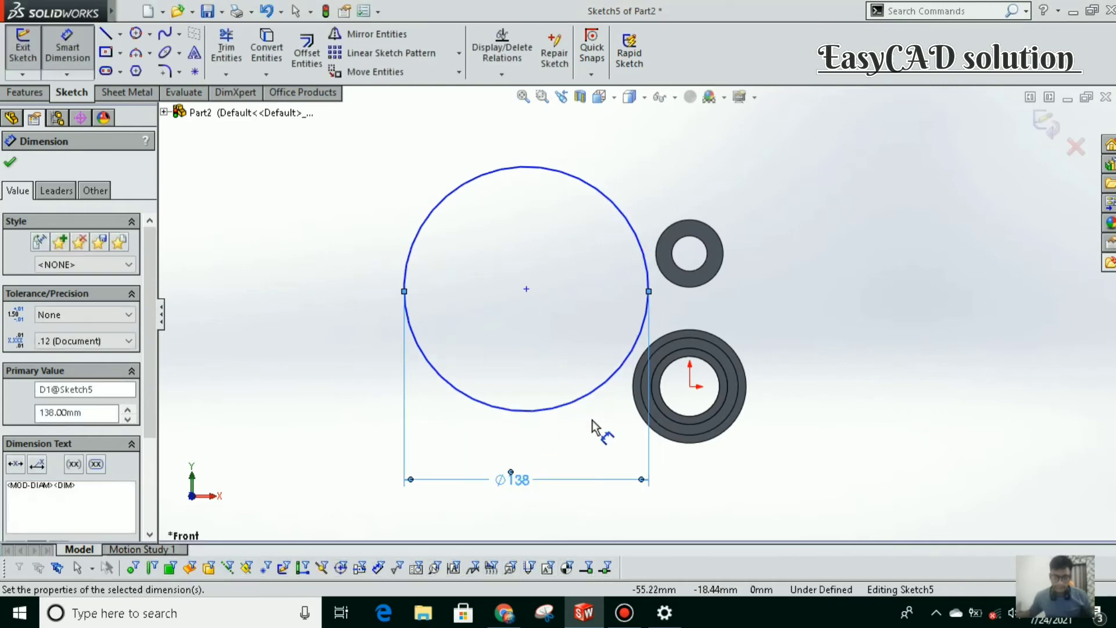
pyautogui.hotkey('ctrl', 'z')
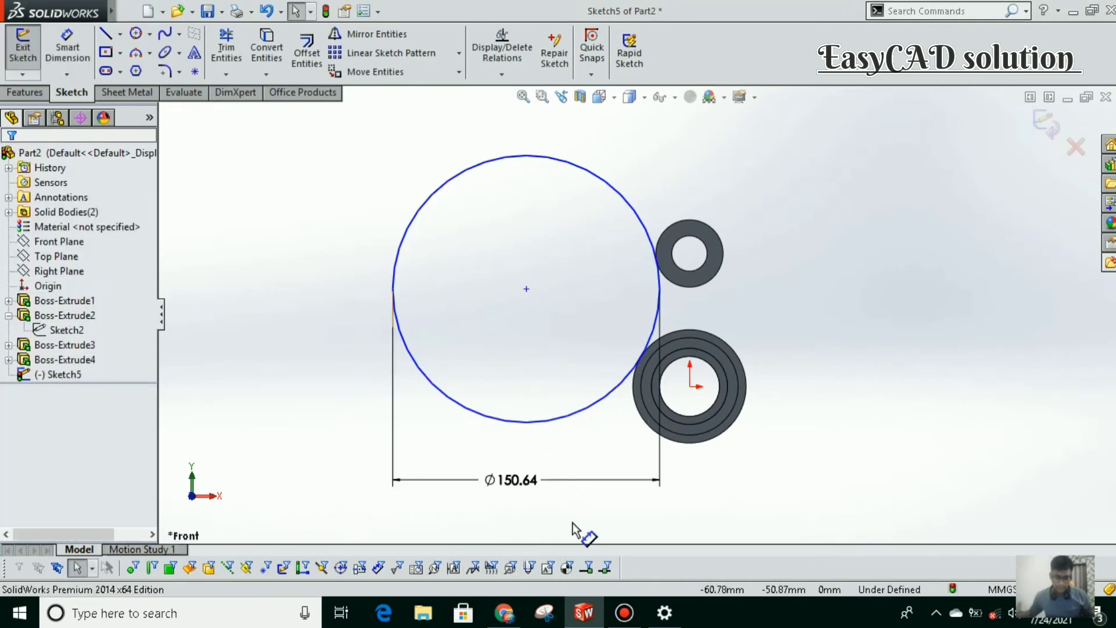
pyautogui.click(511, 616)
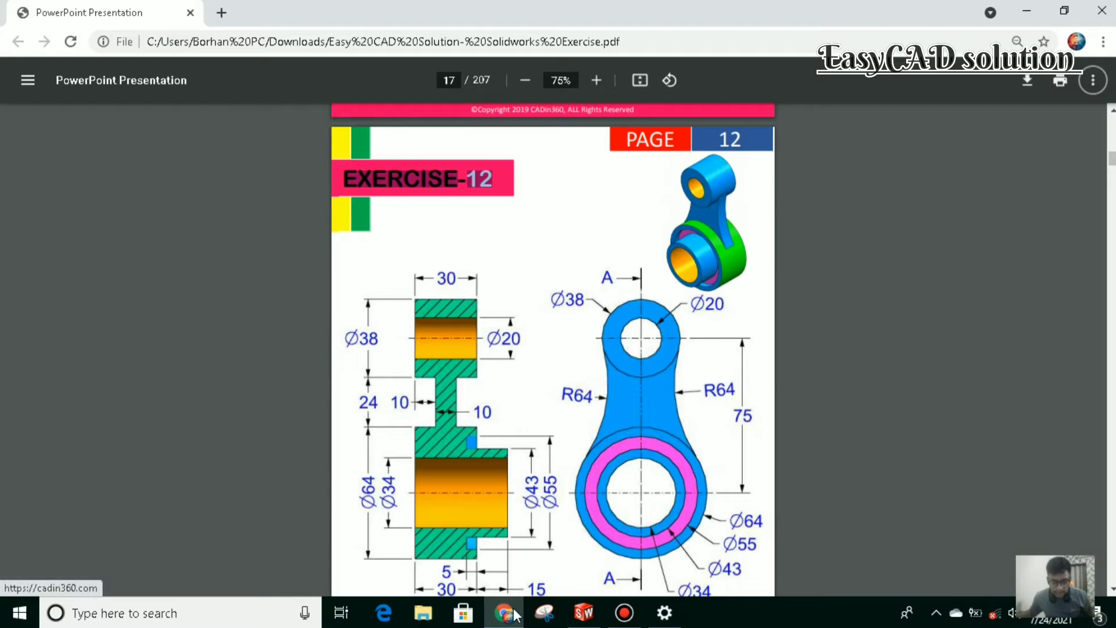
pyautogui.click(511, 615)
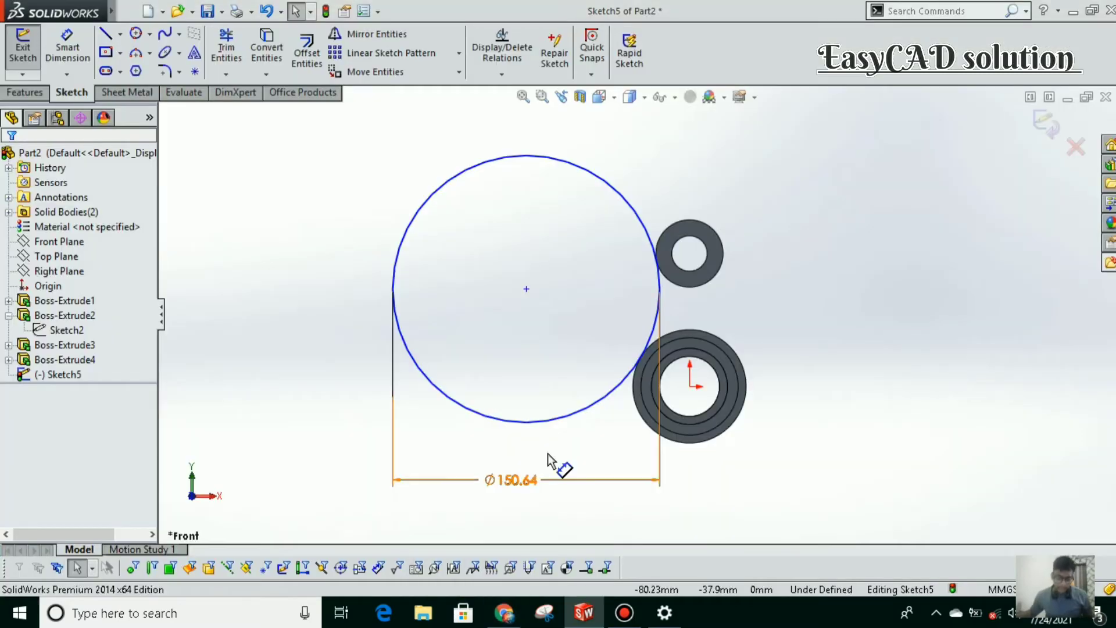
pyautogui.doubleClick(514, 480)
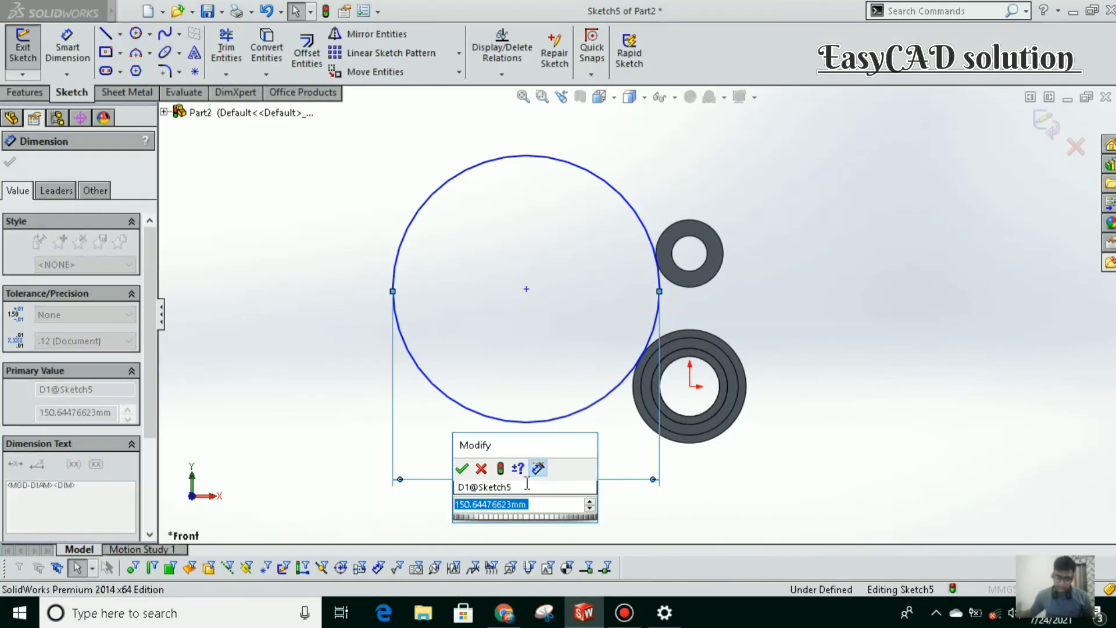
pyautogui.write('120')
pyautogui.press('Return')
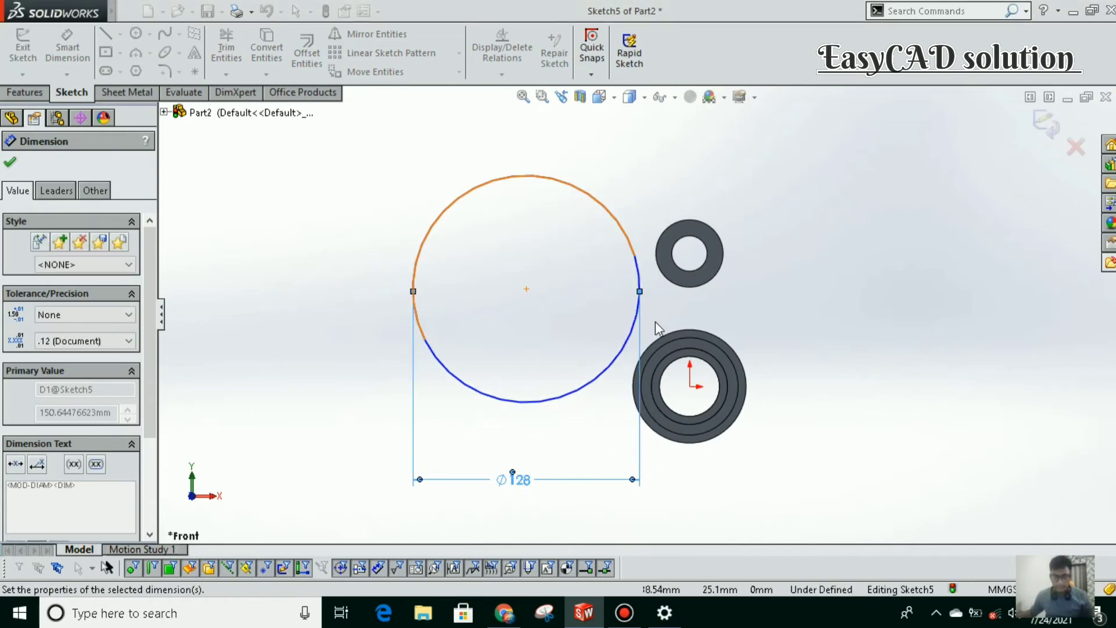
pyautogui.scroll(-2, 655, 322)
pyautogui.press('Escape')
# Step: Make the Ø128 circle tangent to the small ring and the big ring's outer edge
pyautogui.click(632, 253)
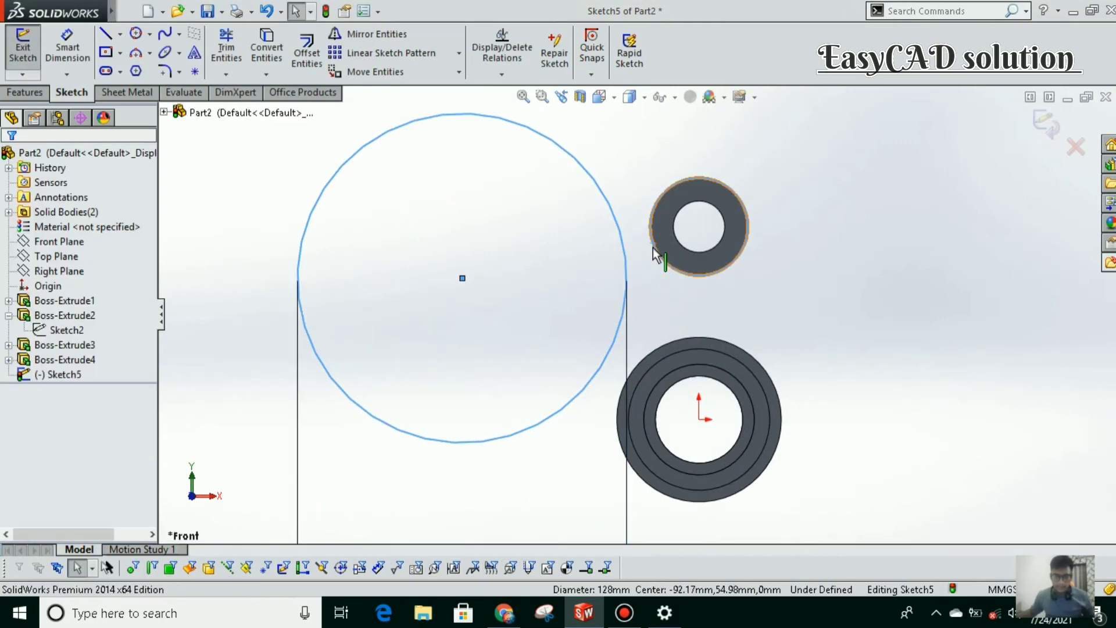
pyautogui.click(16, 445)
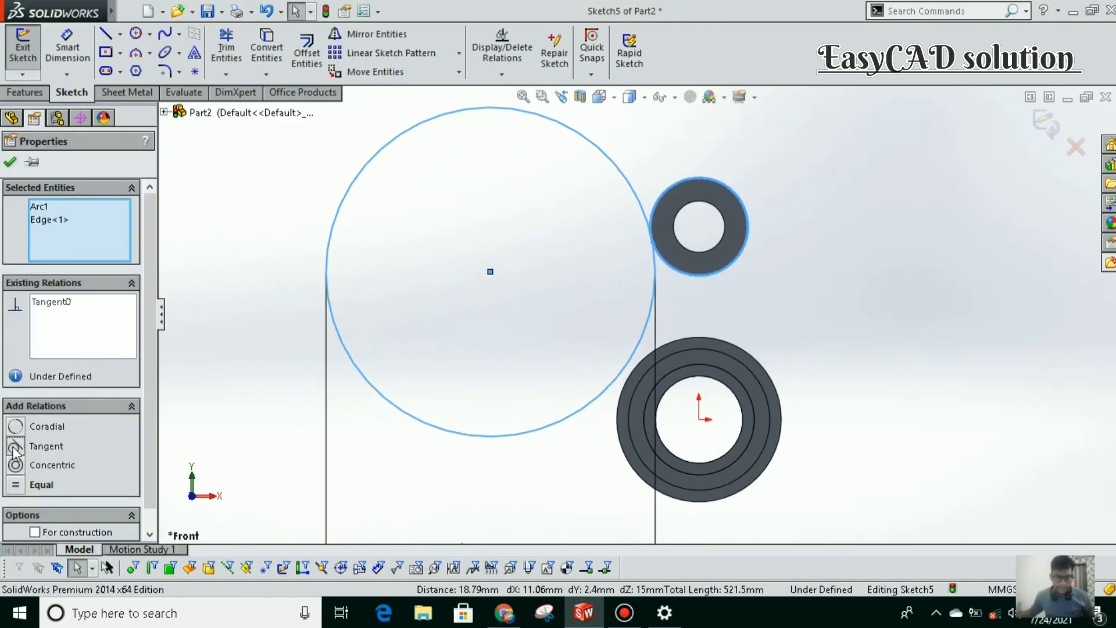
pyautogui.click(632, 371)
pyautogui.keyDown('ctrl'); pyautogui.click(554, 409); pyautogui.keyUp('ctrl')
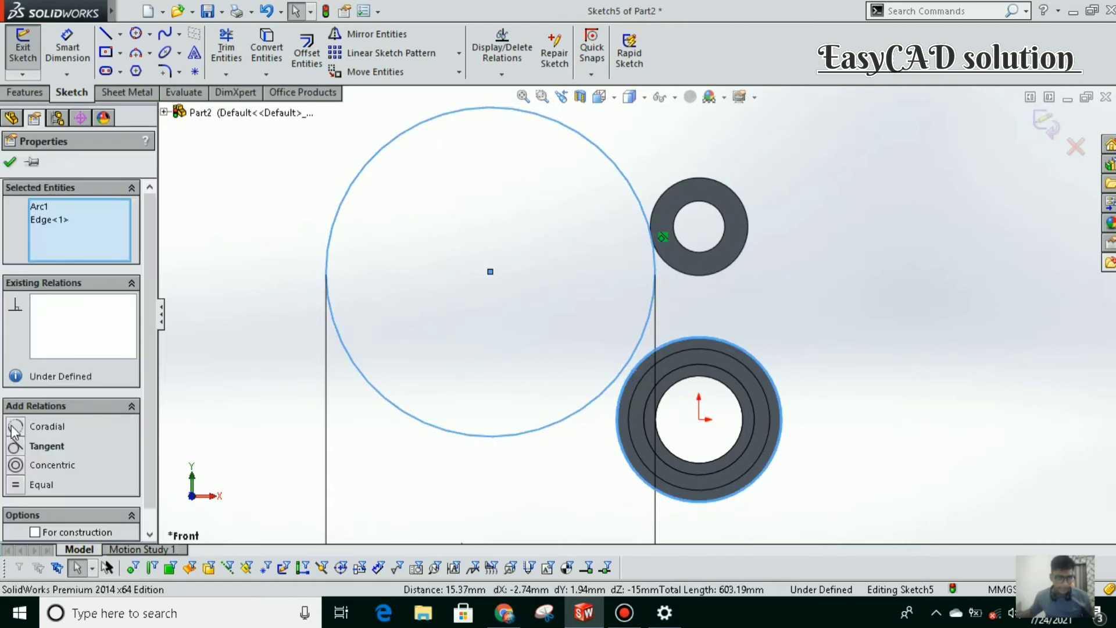
pyautogui.click(15, 446)
pyautogui.click(222, 229)
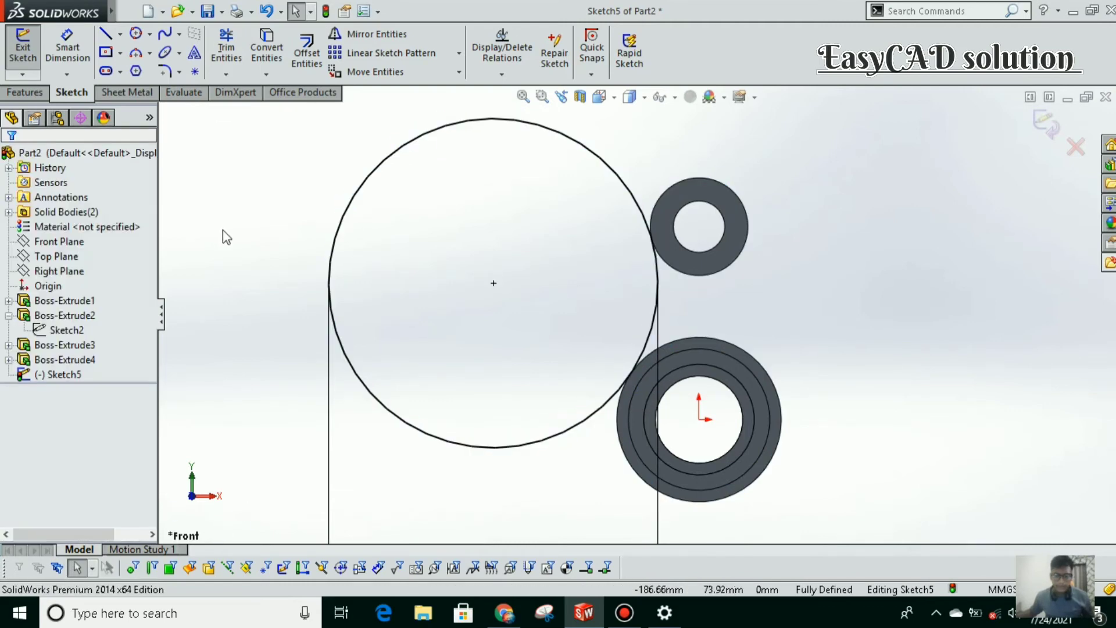
pyautogui.scroll(2, 650, 301)
pyautogui.scroll(1, 650, 297)
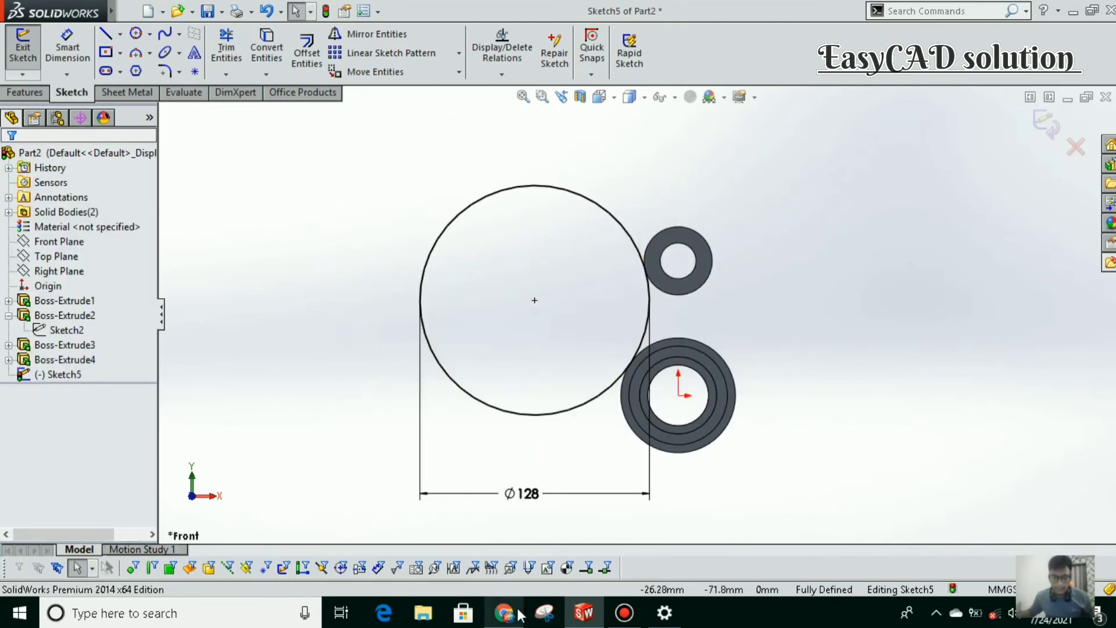
# Step: Draw a centerline between the ring centres, undo a trim, and select the circle to mirror
pyautogui.click(120, 33)
pyautogui.click(132, 70)
pyautogui.moveTo(678, 260); pyautogui.dragTo(681, 395)
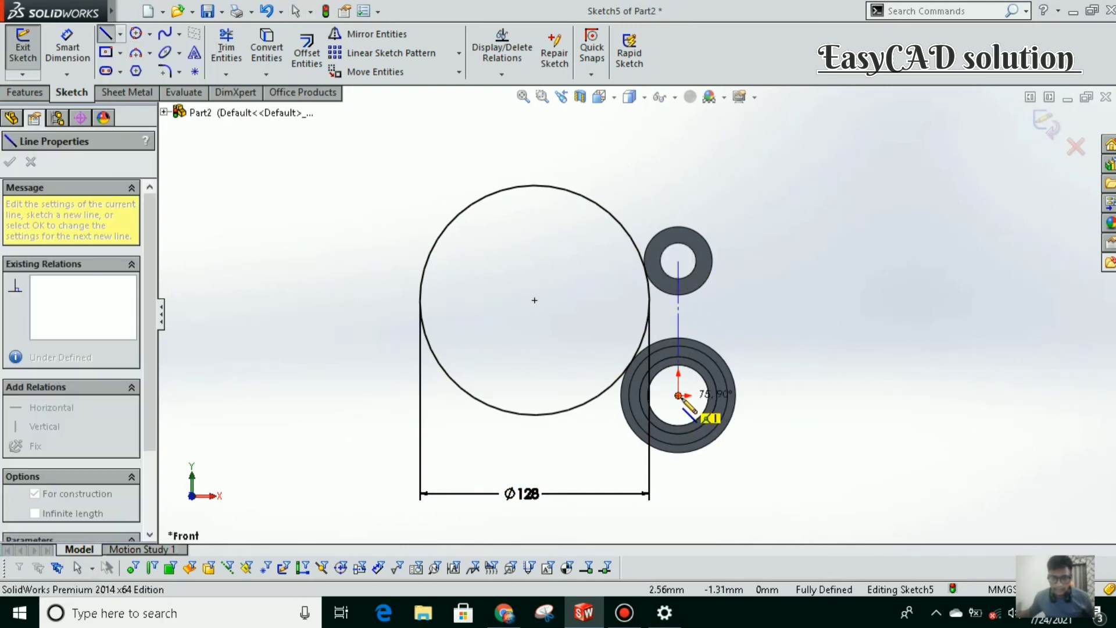
pyautogui.press('Escape')
pyautogui.scroll(1, 678, 328)
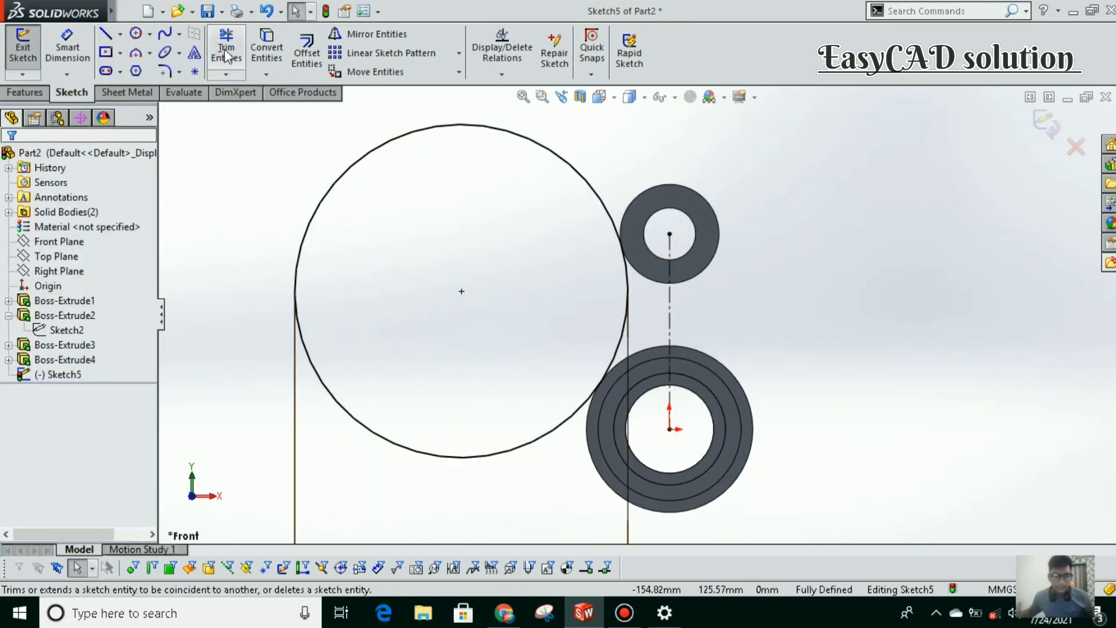
pyautogui.click(227, 55)
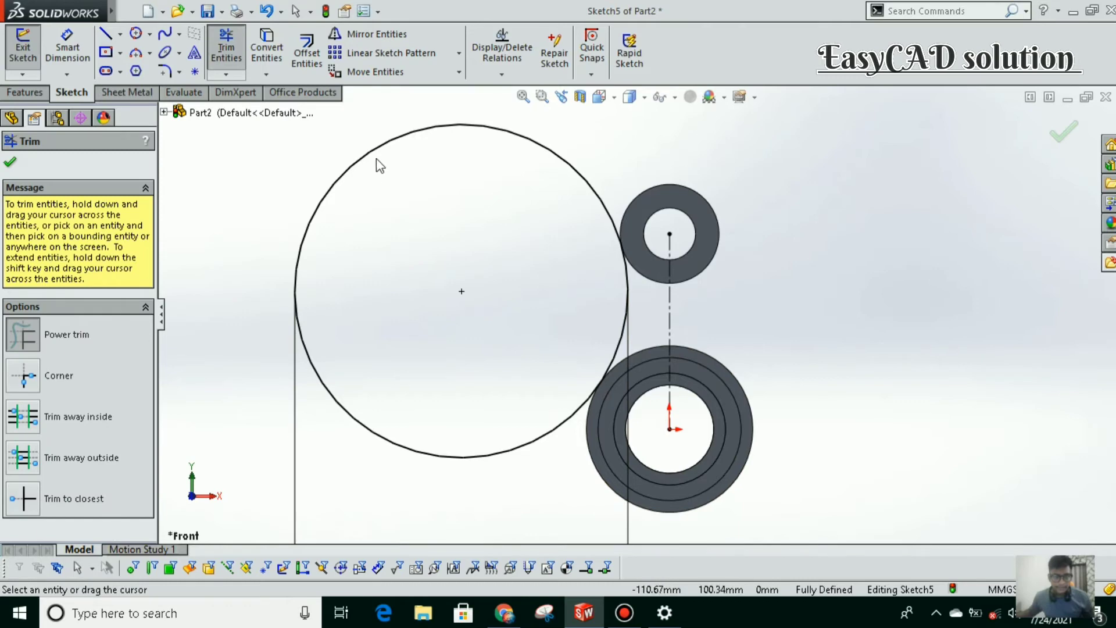
pyautogui.moveTo(376, 164); pyautogui.dragTo(370, 153)
pyautogui.hotkey('ctrl', 'z')
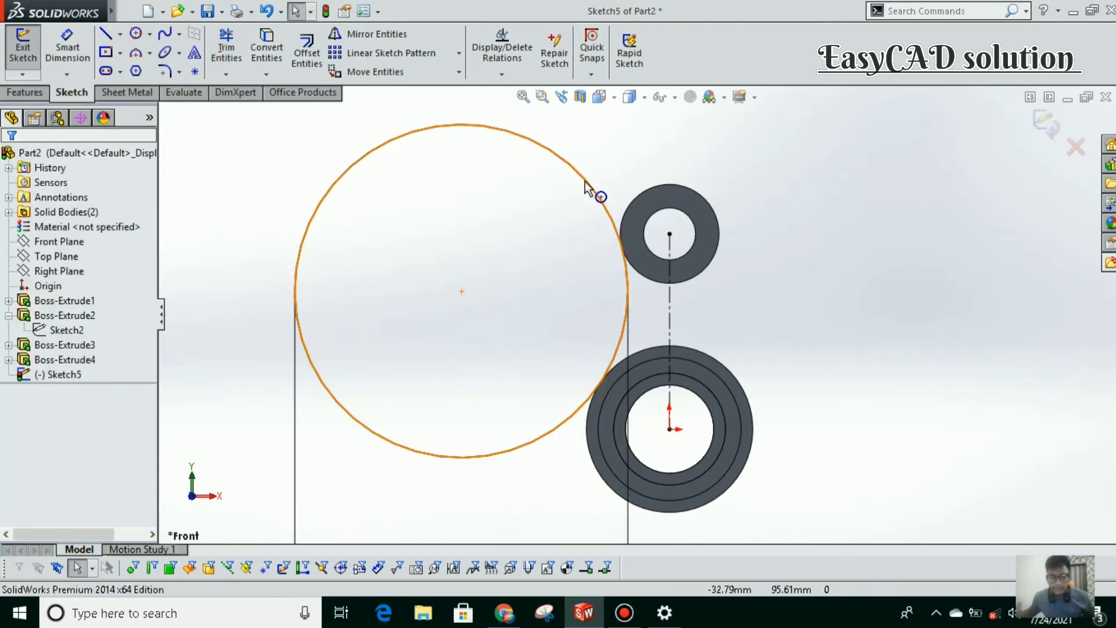
pyautogui.click(598, 195)
pyautogui.click(371, 34)
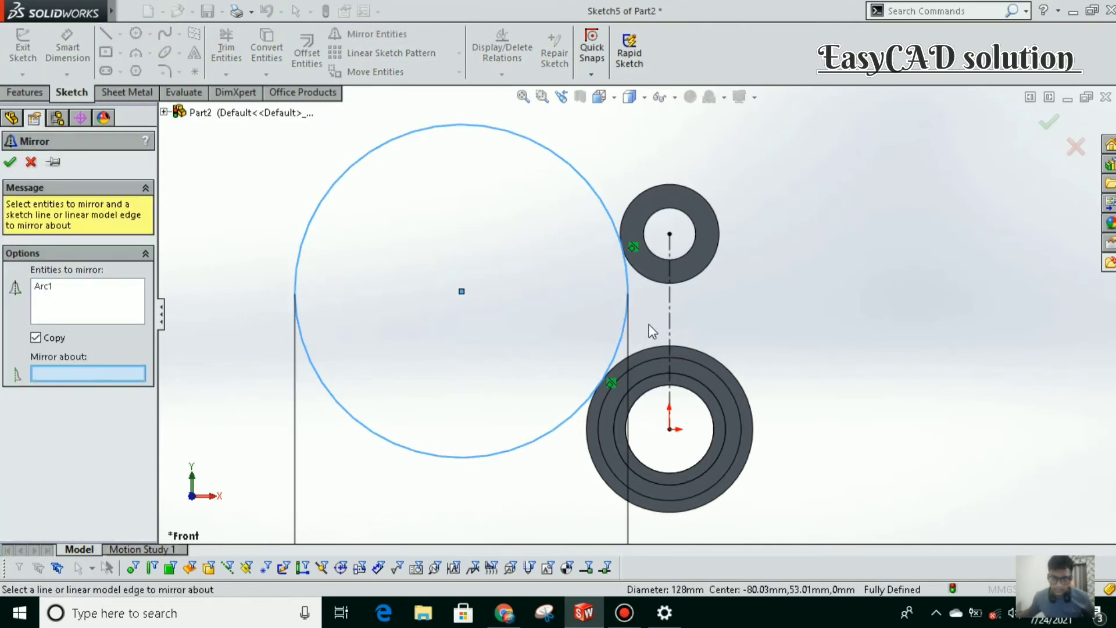
# Step: Mirror the Ø128 circle about the centerline to get its copy on the other side
pyautogui.click(668, 316)
pyautogui.click(10, 161)
pyautogui.scroll(3, 577, 313)
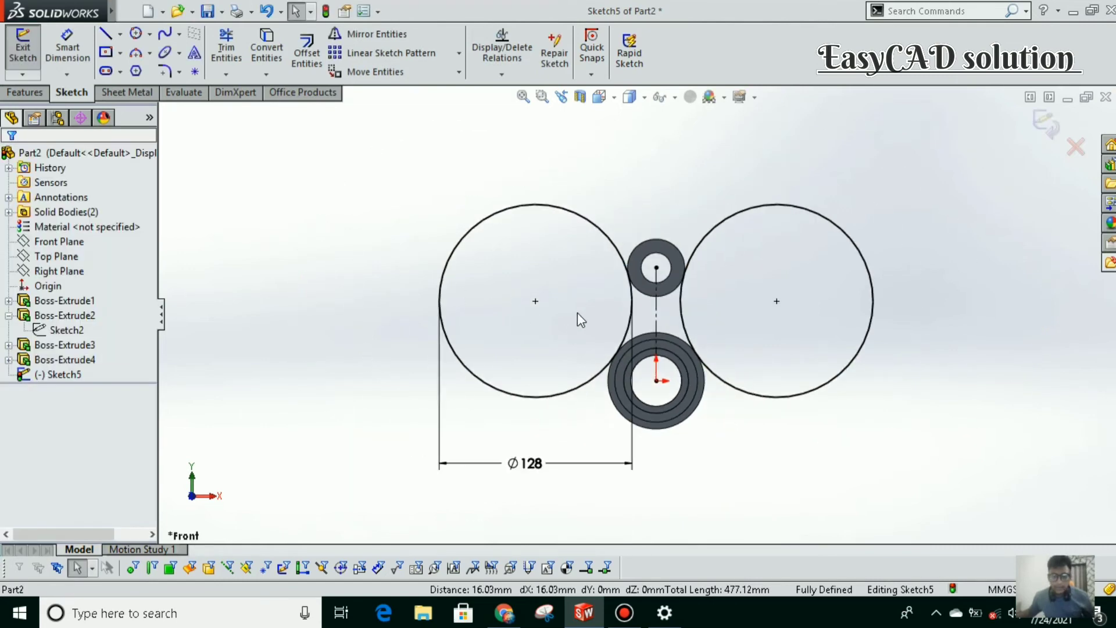
pyautogui.scroll(-2, 698, 279)
pyautogui.scroll(-1, 677, 279)
pyautogui.scroll(-1, 678, 280)
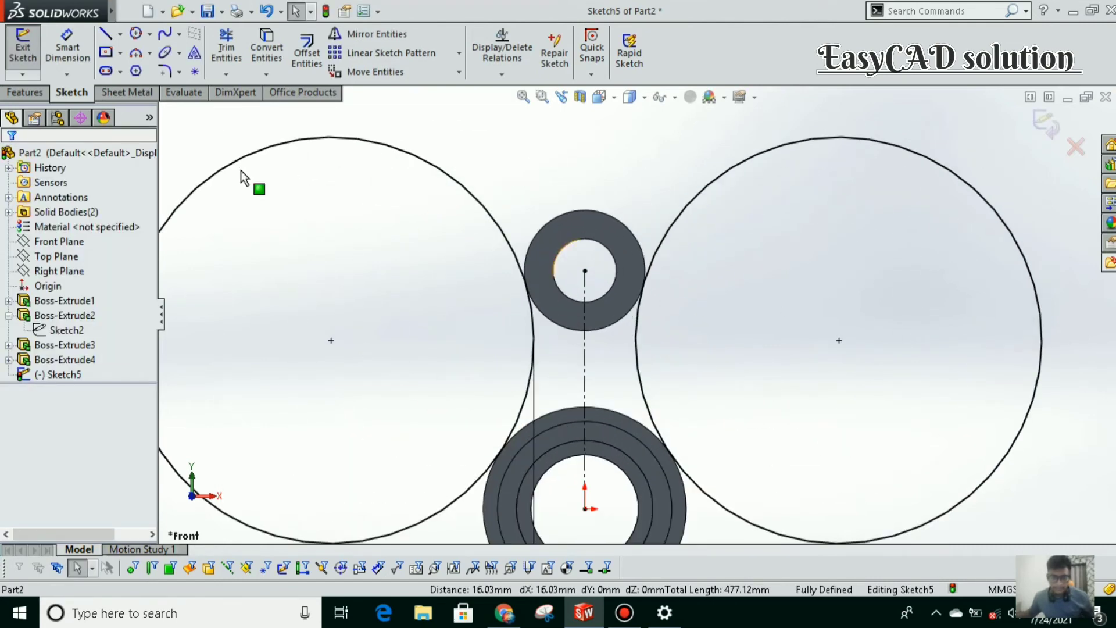
# Step: Convert the outer edges of both rings into Sketch5 entities
pyautogui.click(563, 326)
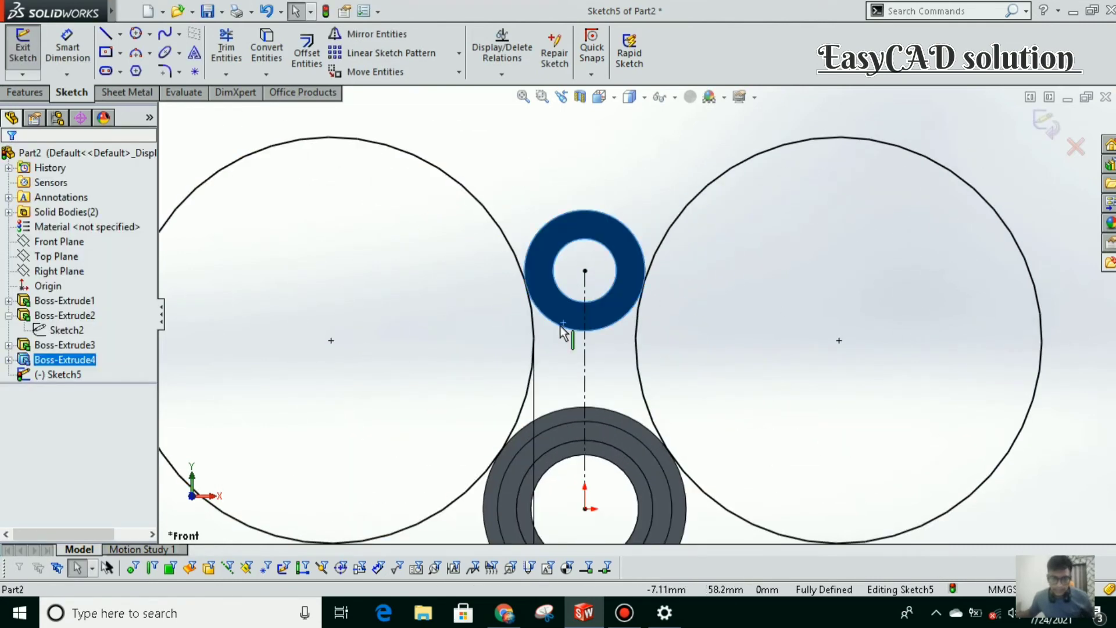
pyautogui.click(266, 68)
pyautogui.click(555, 412)
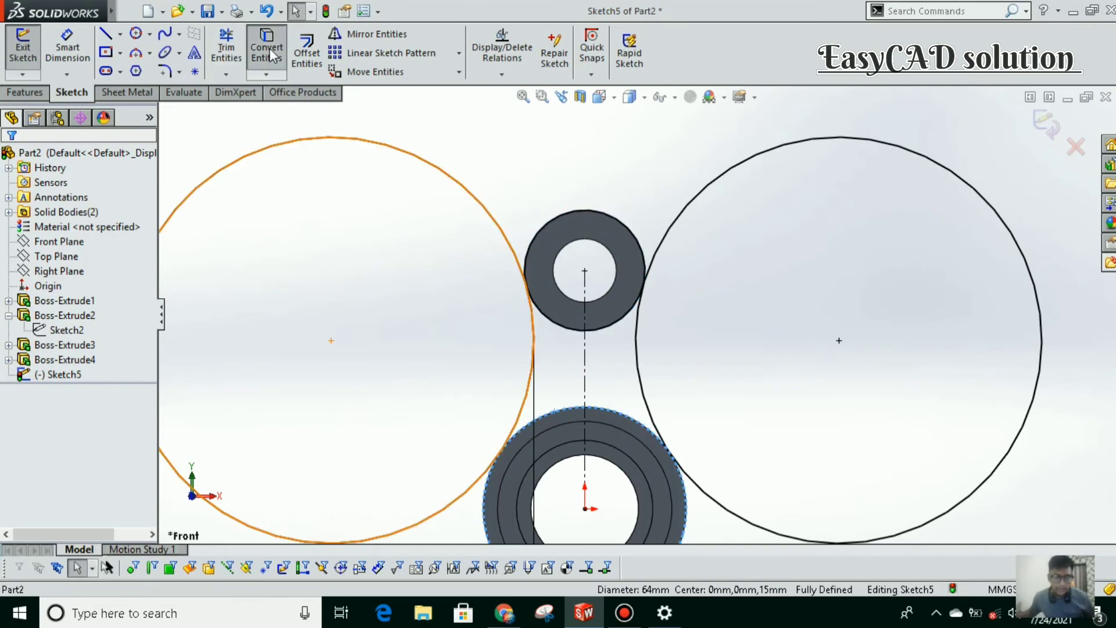
pyautogui.click(272, 56)
# Step: Power-trim both large circles into concave arcs tangent to the two ring edges
pyautogui.click(229, 54)
pyautogui.moveTo(519, 236)
pyautogui.mouseDown()
pyautogui.moveTo(493, 191)
pyautogui.moveTo(661, 224)
pyautogui.mouseUp()
pyautogui.keyDown('ctrl'); pyautogui.moveTo(709, 441); pyautogui.dragTo(659, 453, button='middle'); pyautogui.keyUp('ctrl')
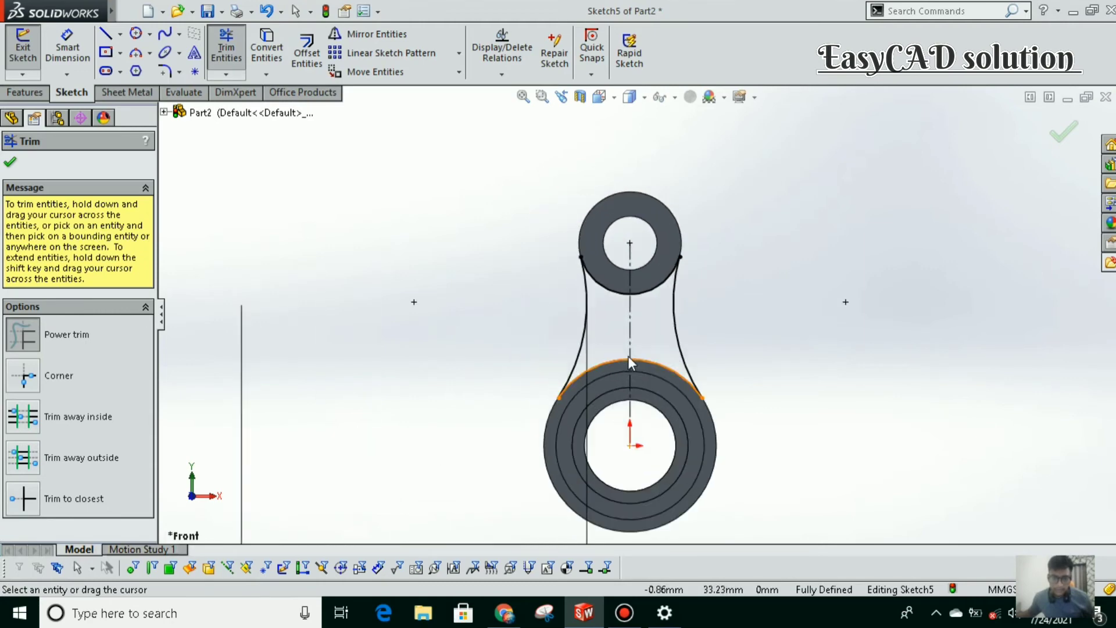
pyautogui.scroll(-3, 673, 377)
pyautogui.click(24, 92)
pyautogui.click(30, 52)
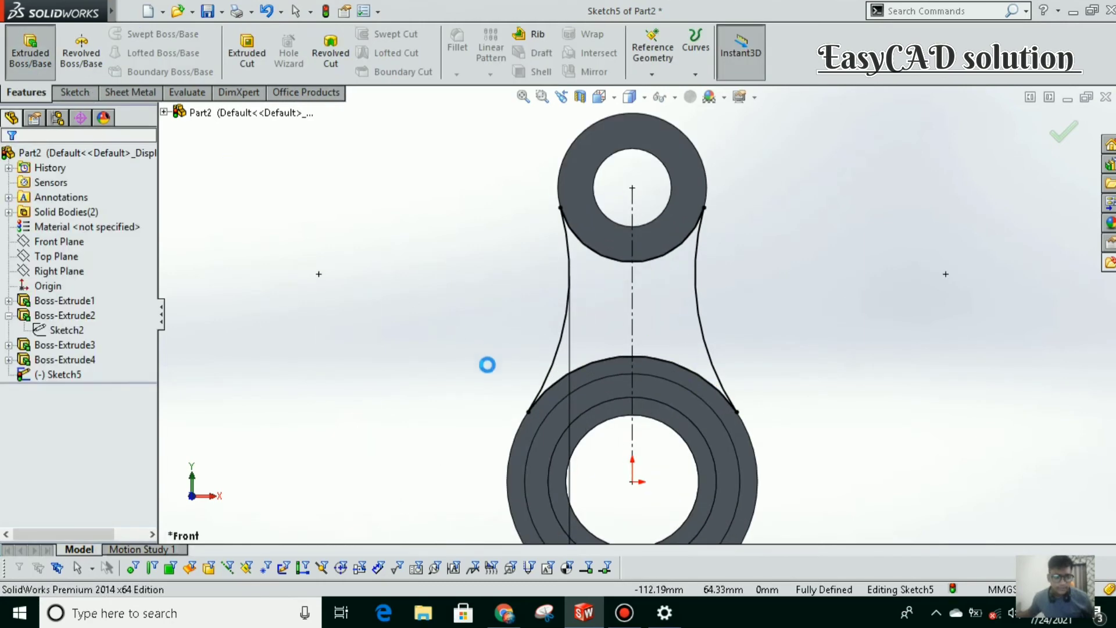
# Step: Extrude the web profile 10 mm with a Mid Plane end condition, joining the rings
pyautogui.click(505, 613)
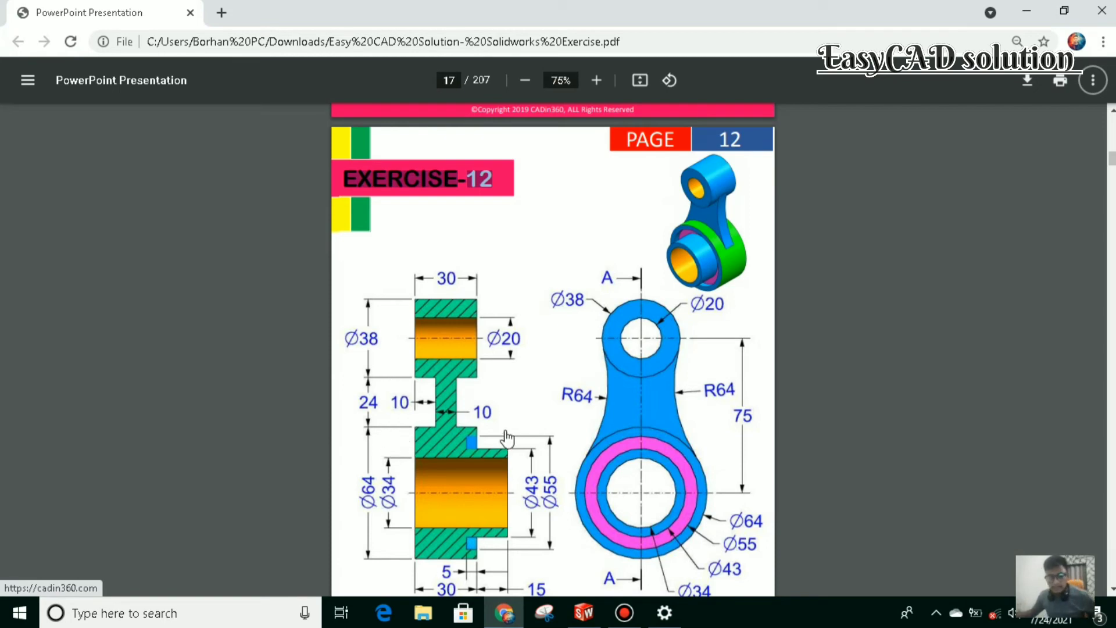
pyautogui.click(583, 613)
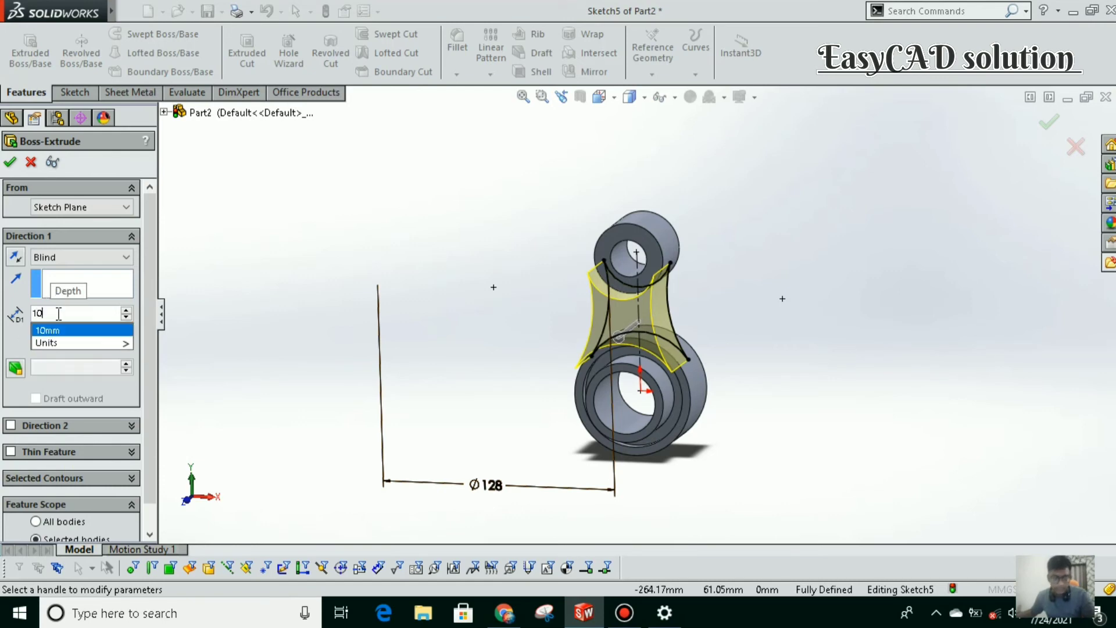
pyautogui.click(83, 256)
pyautogui.click(73, 336)
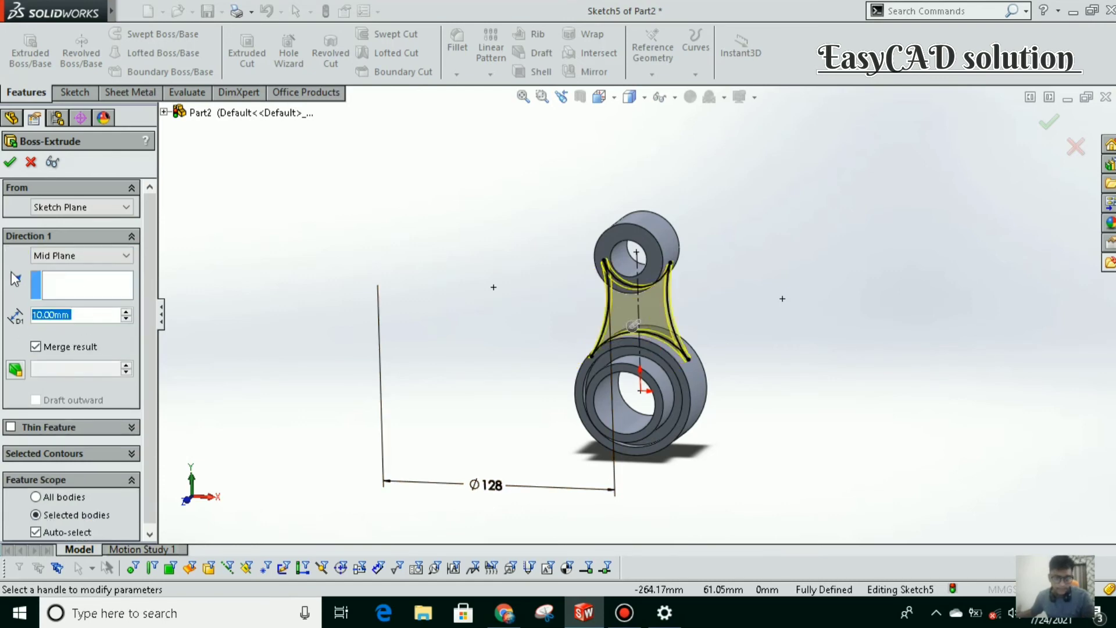
pyautogui.press('Return')
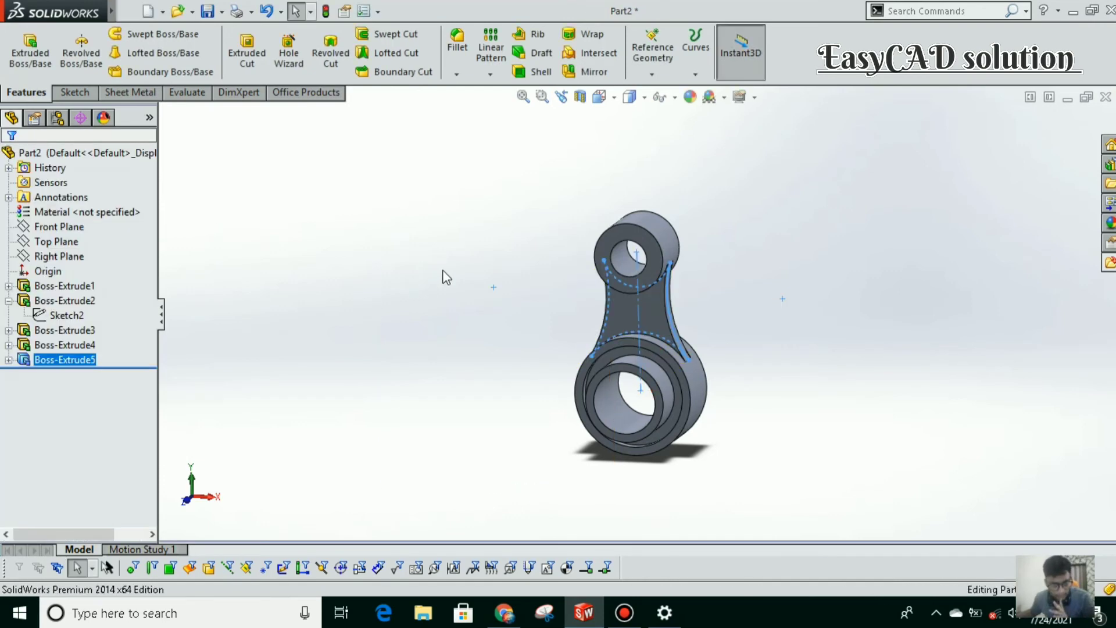
pyautogui.scroll(1, 620, 476)
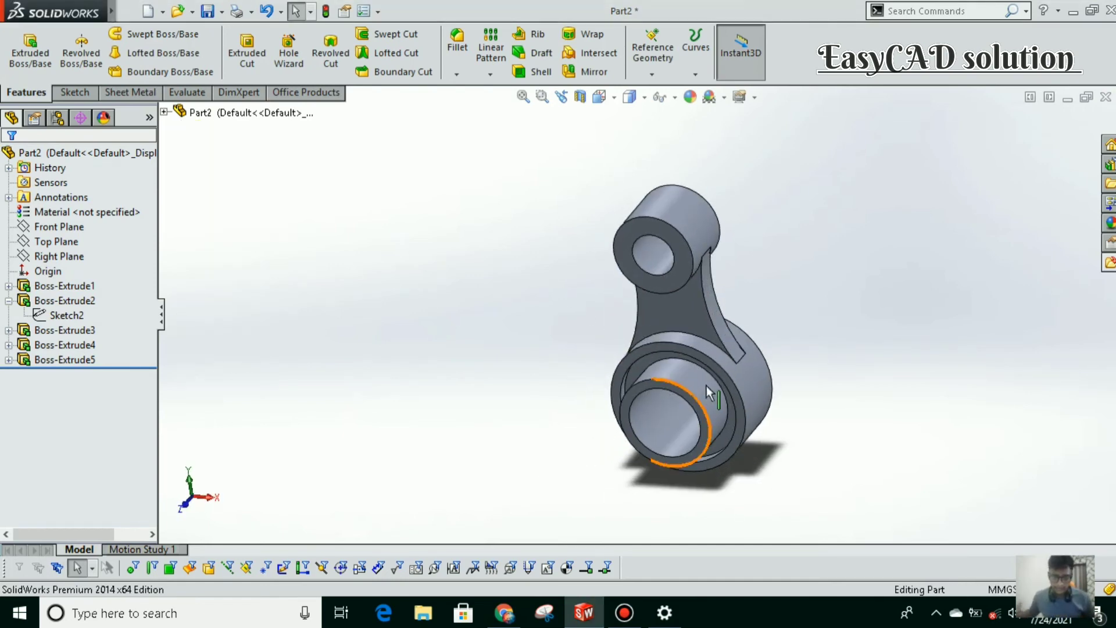
# Step: Select the middle ring Boss-Extrude2 and start editing its appearance colour
pyautogui.moveTo(614, 337); pyautogui.dragTo(731, 401, button='middle')
pyautogui.click(730, 402)
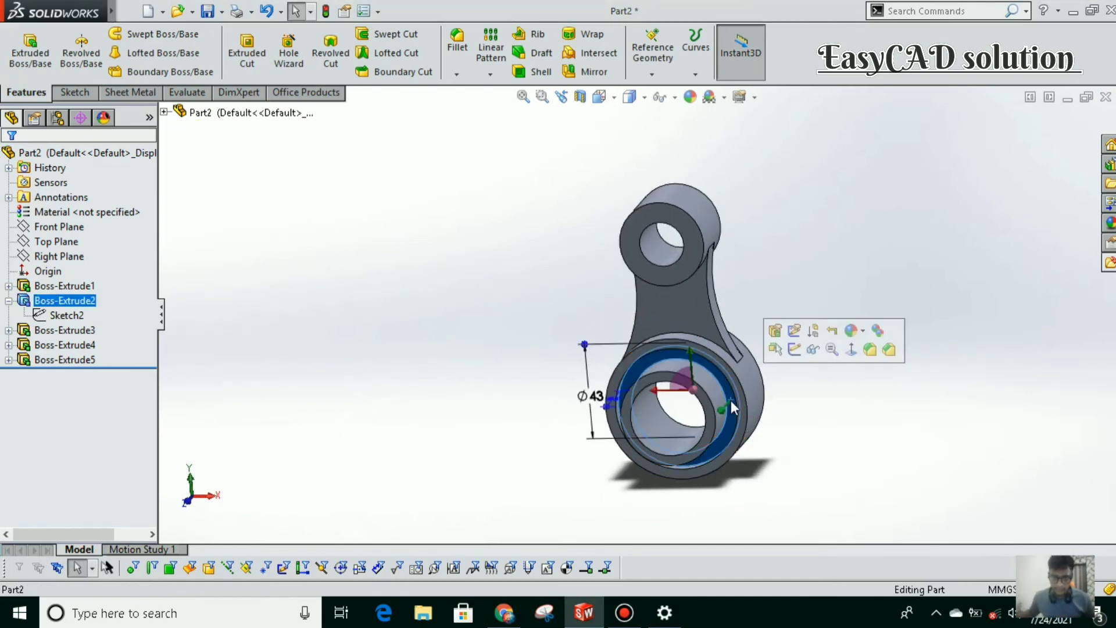
pyautogui.click(65, 301)
pyautogui.click(132, 275)
pyautogui.click(166, 306)
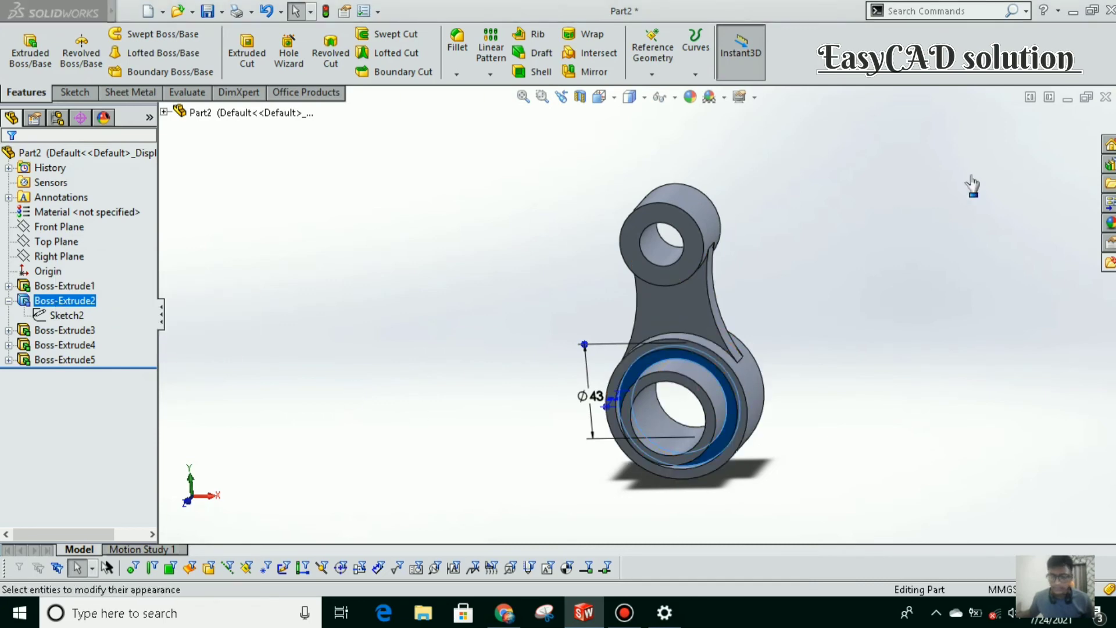
pyautogui.scroll(-2, 781, 397)
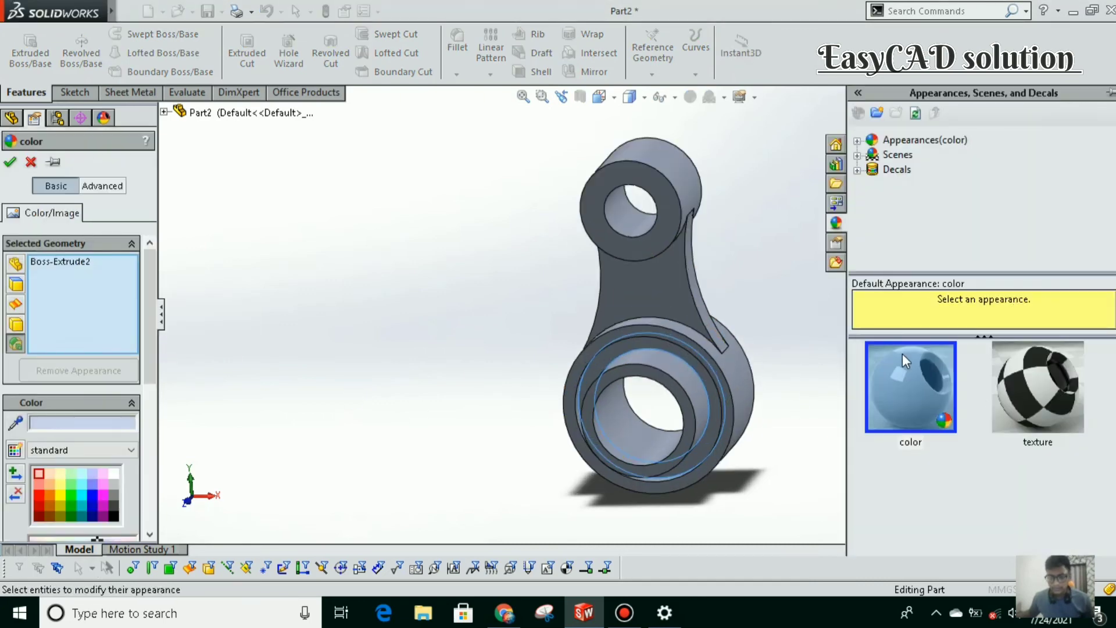
# Step: Give Boss-Extrude2 the darker magenta swatch instead of pink and confirm it
pyautogui.click(102, 485)
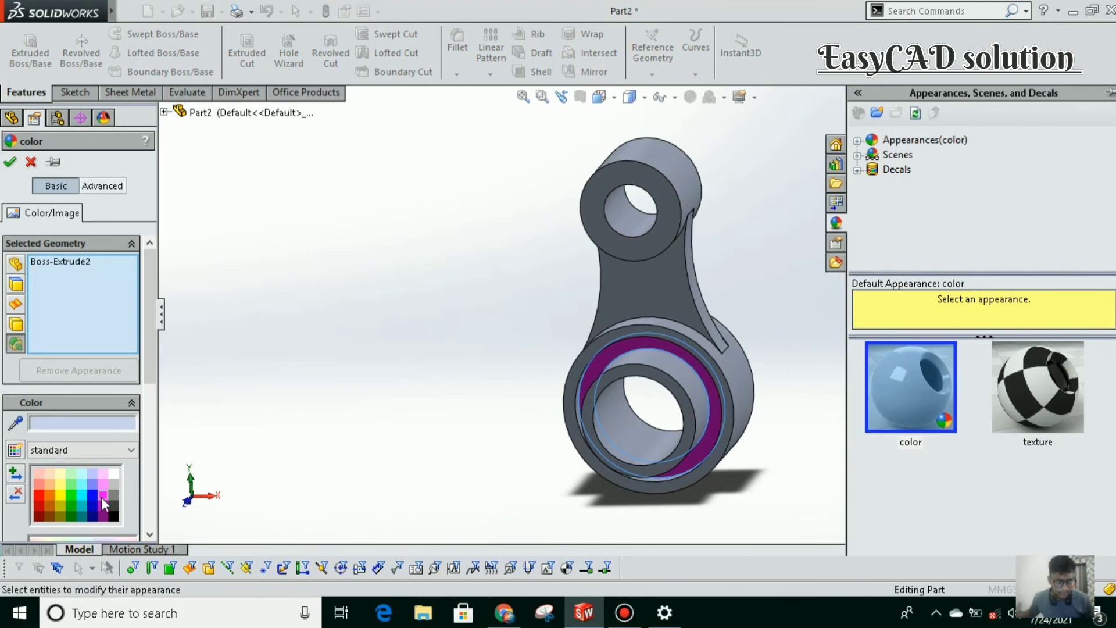
pyautogui.click(101, 495)
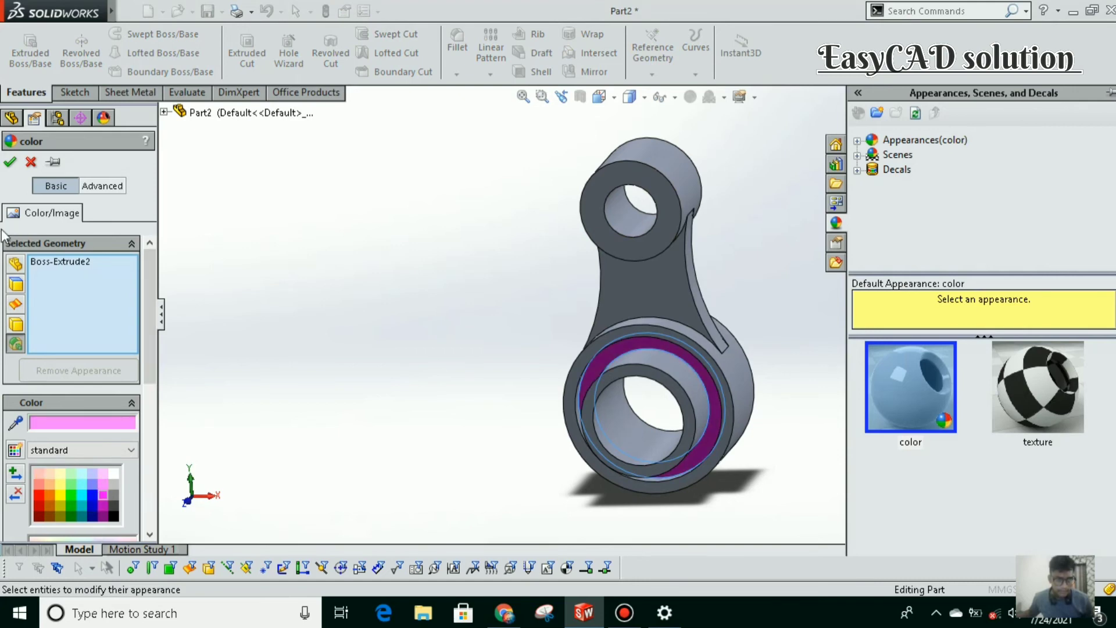
pyautogui.click(10, 162)
# Step: Recolour the outer big-end ring Boss-Extrude1 green via its Appearances feature colour
pyautogui.click(737, 394)
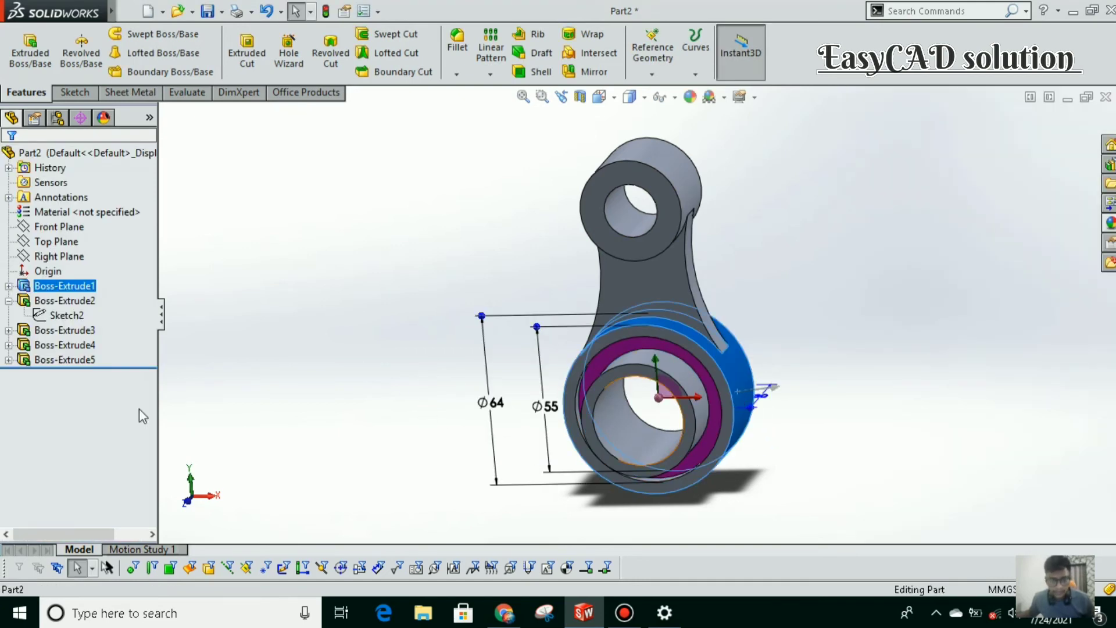
pyautogui.click(63, 283)
pyautogui.rightClick(75, 288)
pyautogui.click(79, 292)
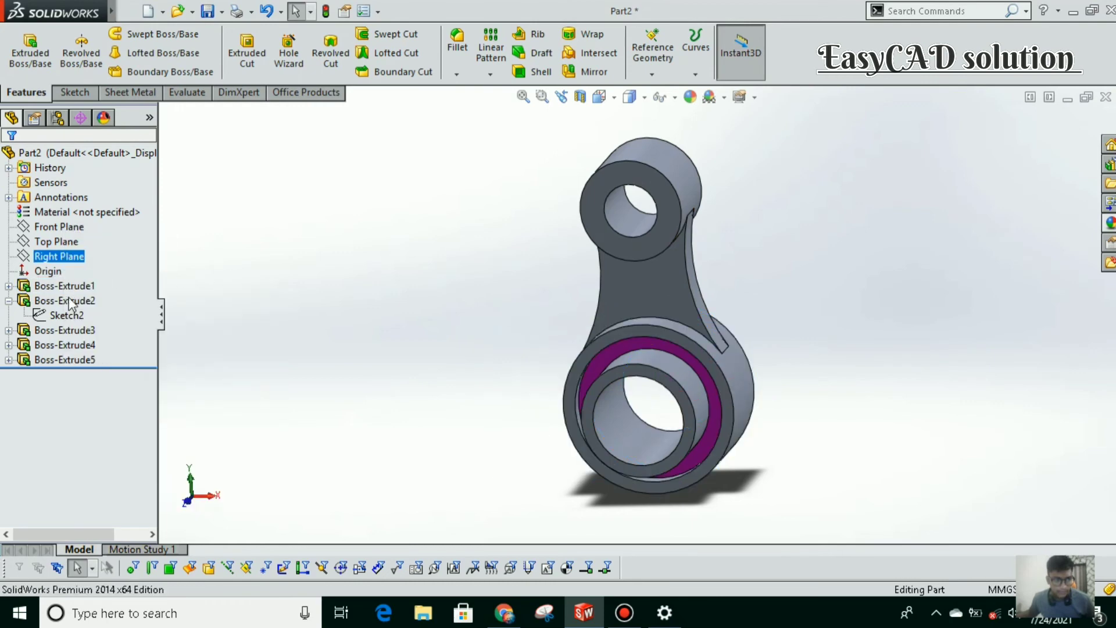
pyautogui.rightClick(75, 282)
pyautogui.click(149, 260)
pyautogui.click(163, 295)
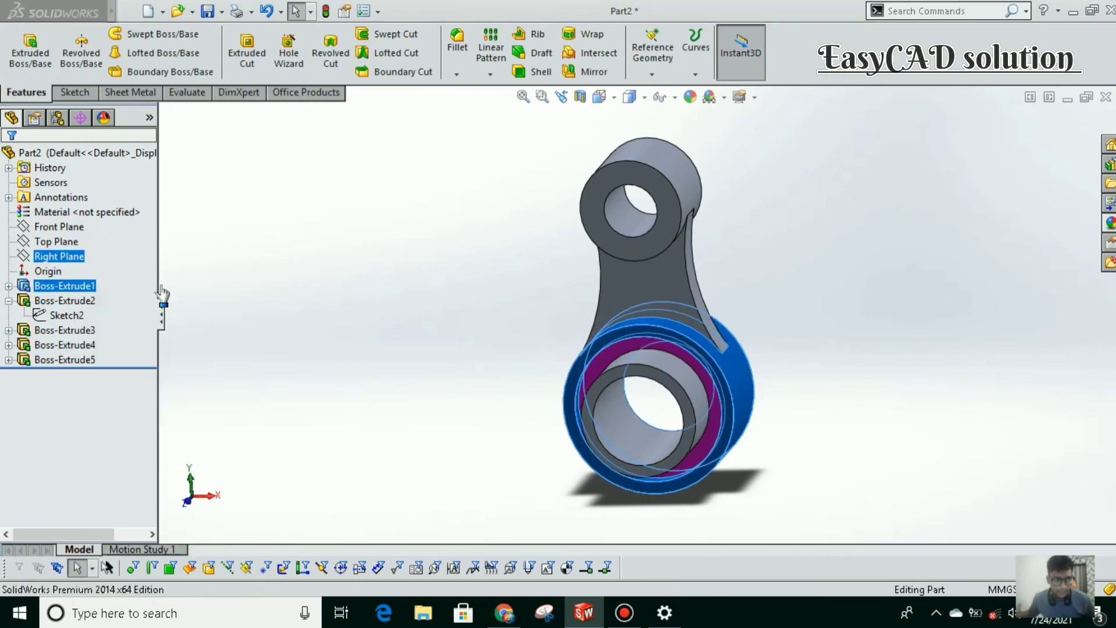
pyautogui.click(66, 496)
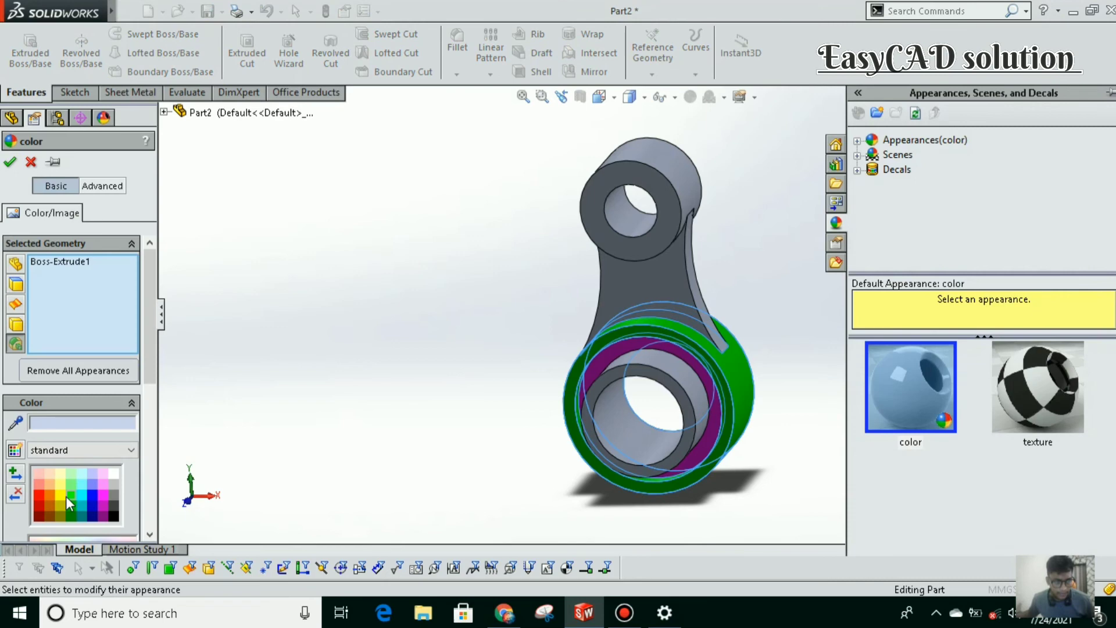
pyautogui.click(9, 164)
# Step: Recolour the Ø34 inner boss Boss-Extrude3 blue the same way
pyautogui.click(61, 330)
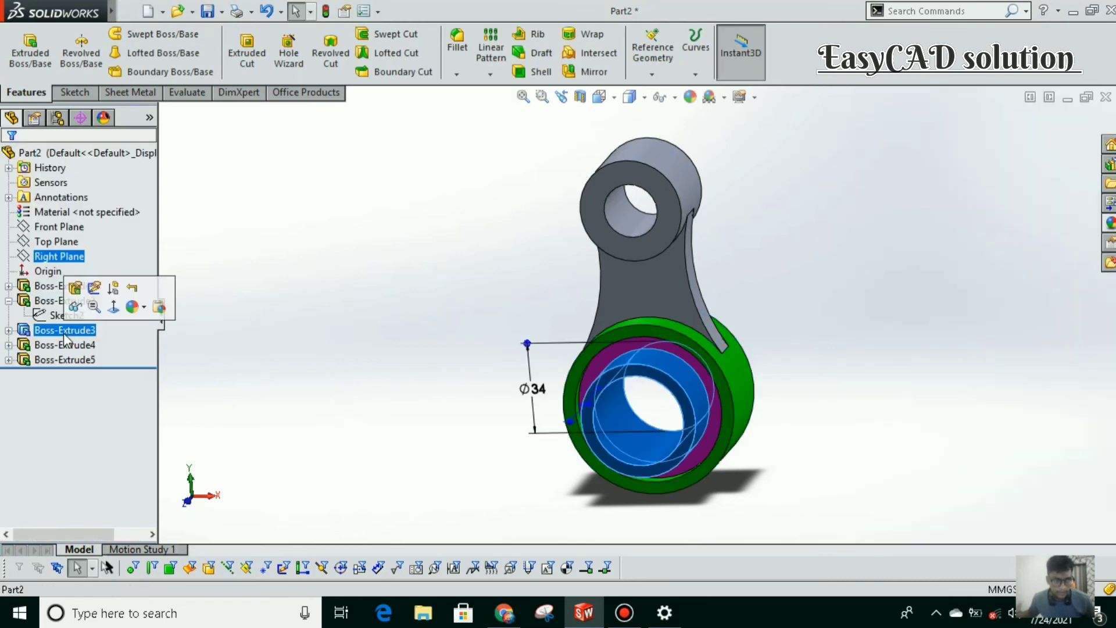
pyautogui.click(133, 305)
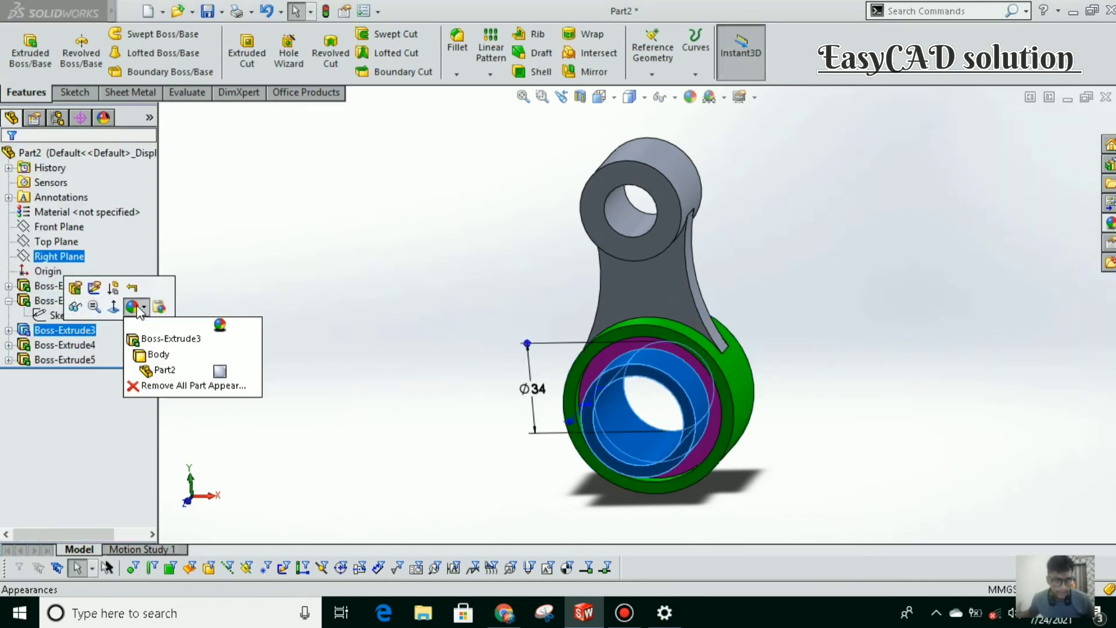
pyautogui.click(171, 339)
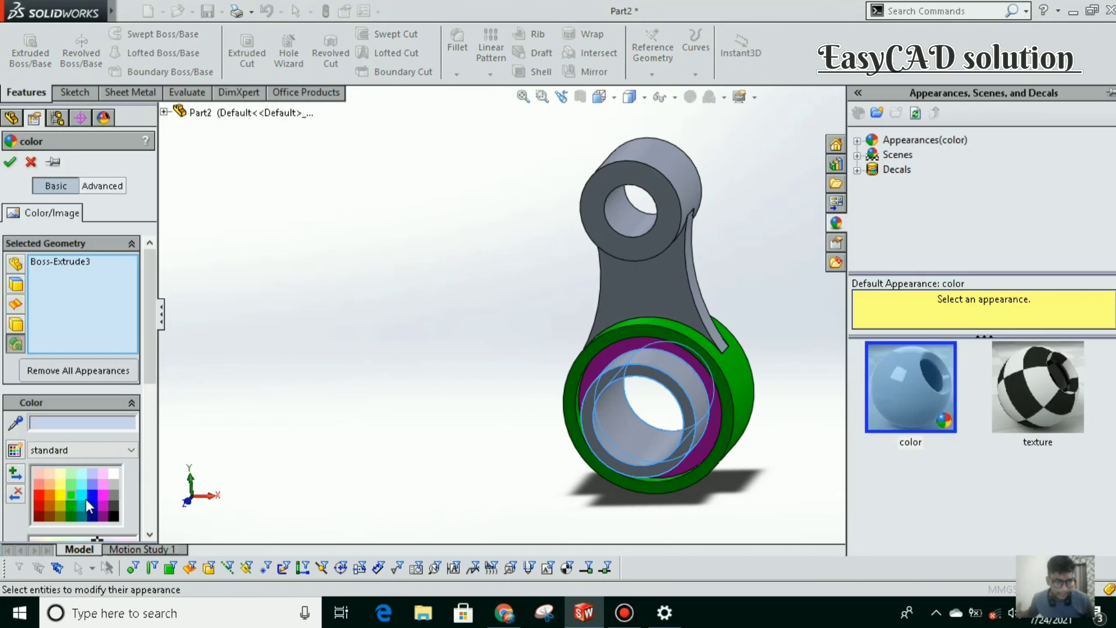
pyautogui.click(92, 493)
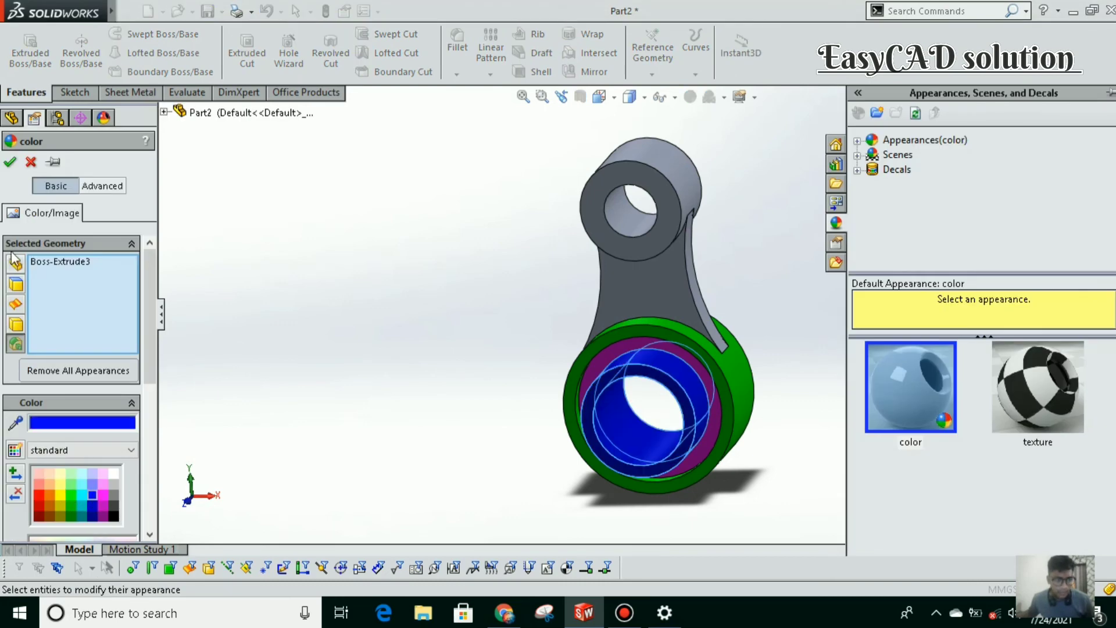
pyautogui.click(10, 161)
pyautogui.click(63, 345)
# Step: Recolour the small-end boss Boss-Extrude4 yellow via Appearances
pyautogui.rightClick(65, 346)
pyautogui.click(136, 316)
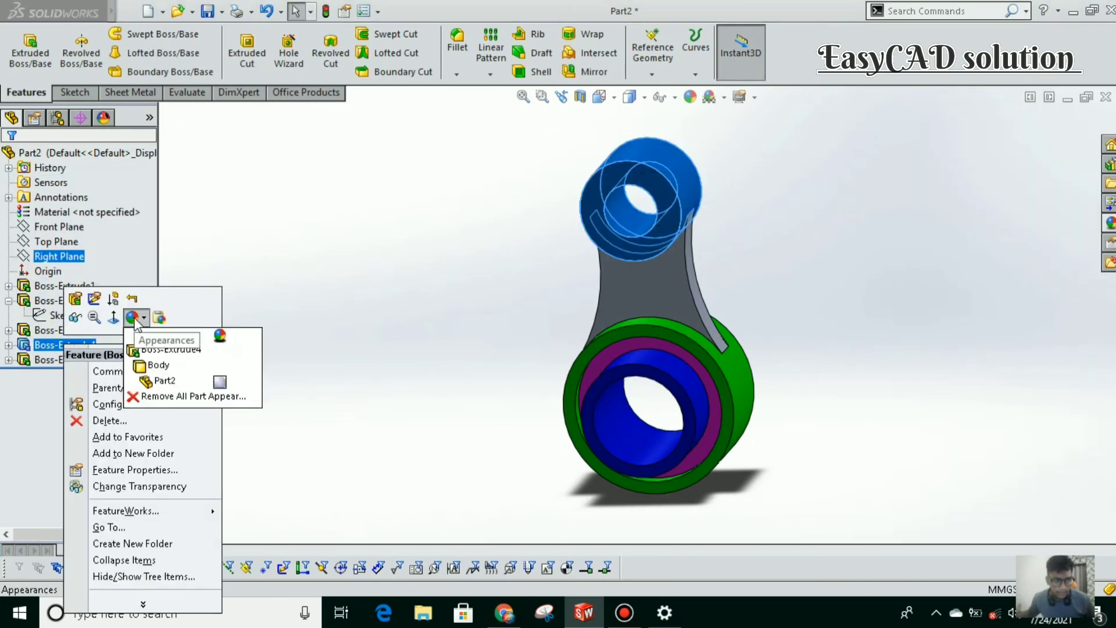
pyautogui.click(170, 350)
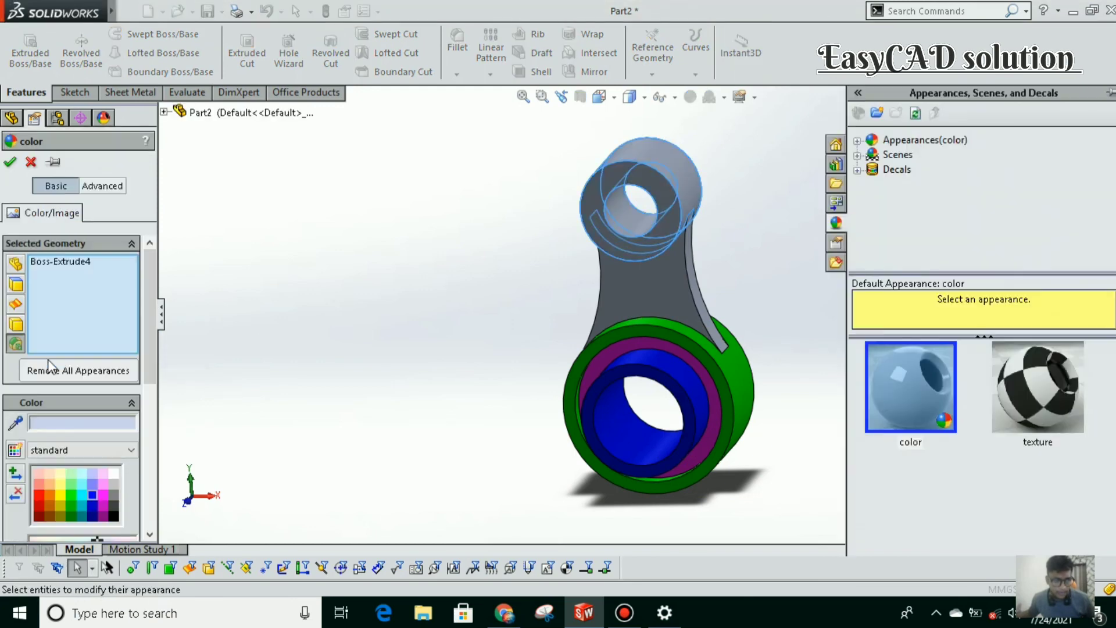
pyautogui.click(60, 495)
pyautogui.click(10, 161)
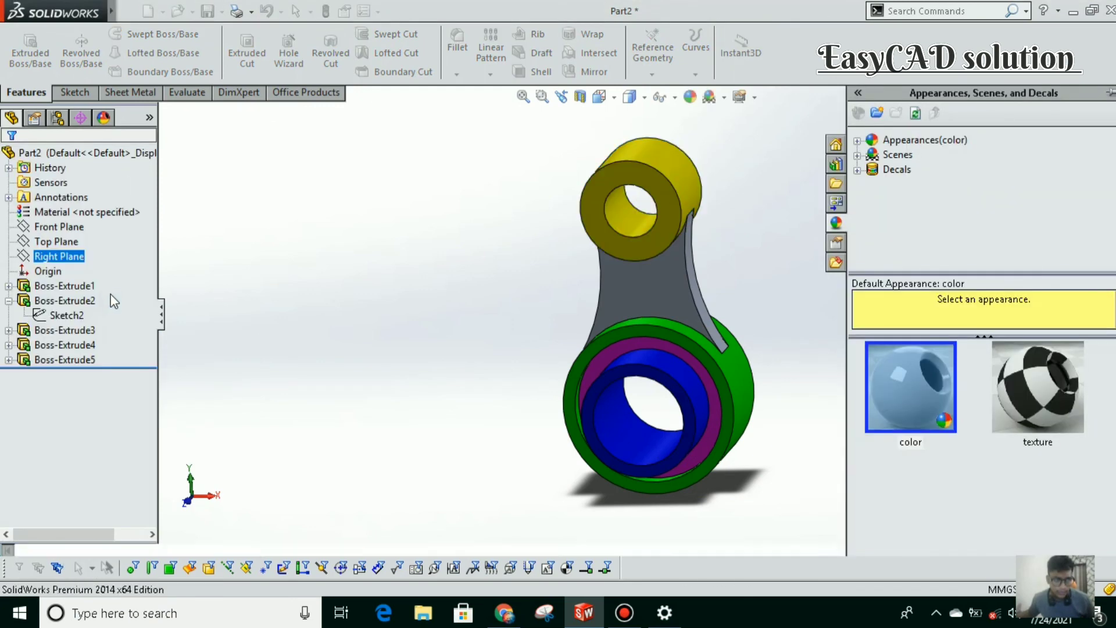
# Step: Recolour the web Boss-Extrude5 red, completing the colour scheme
pyautogui.click(52, 360)
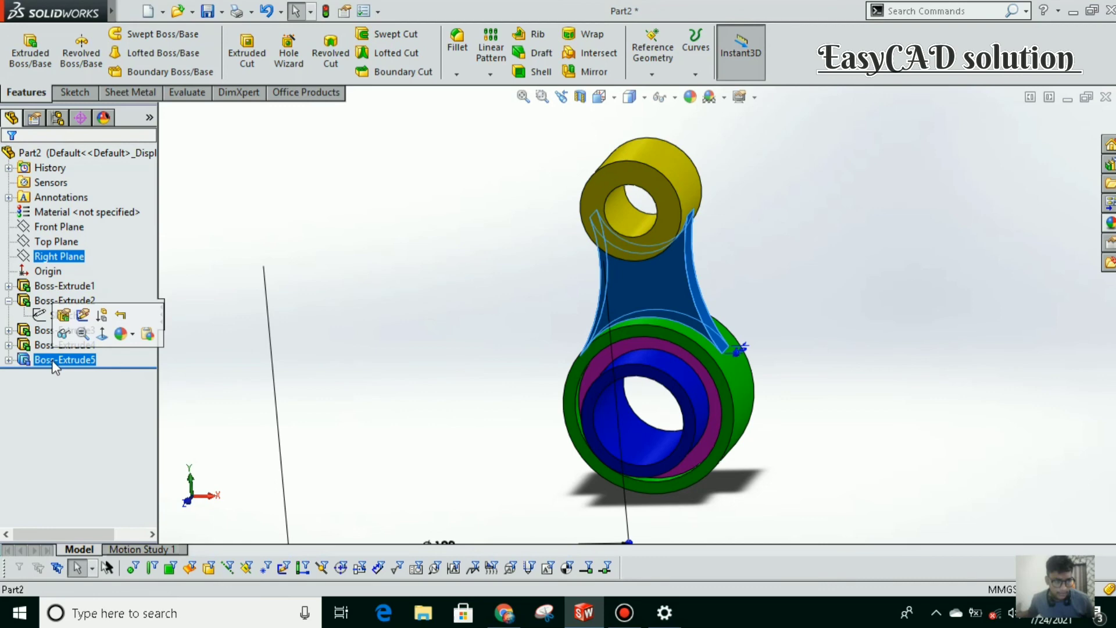
pyautogui.click(121, 333)
pyautogui.click(118, 384)
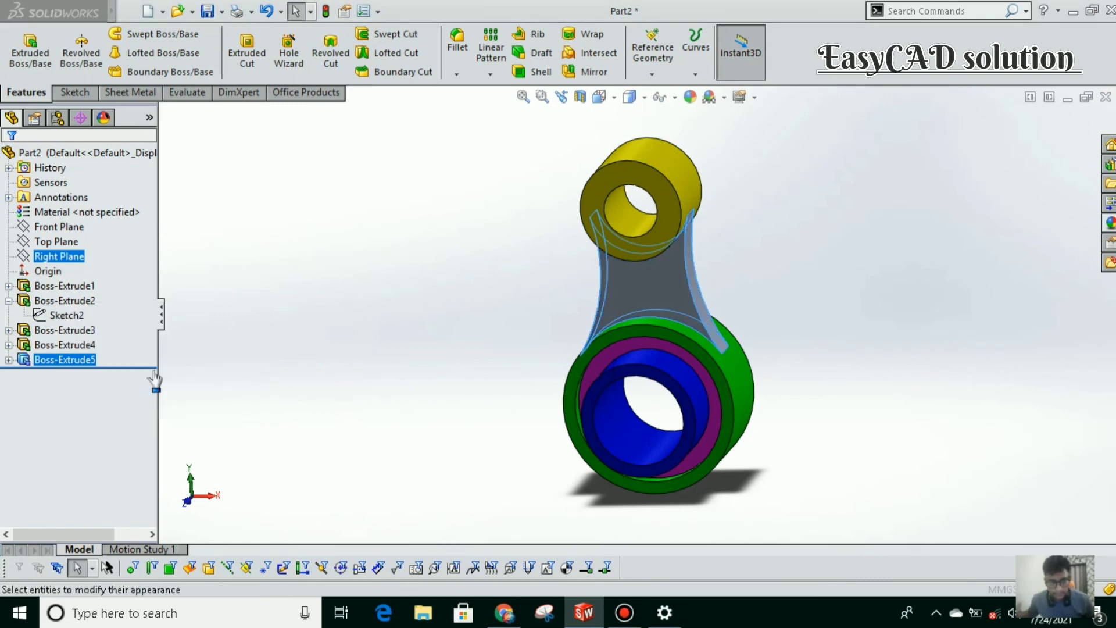
pyautogui.click(41, 497)
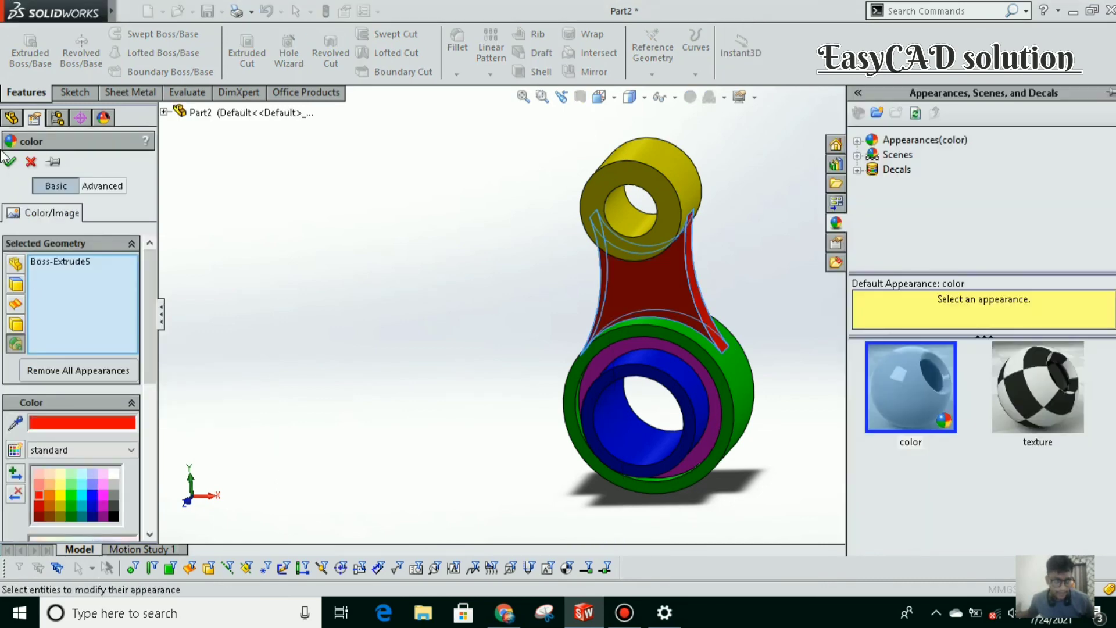
pyautogui.click(9, 161)
pyautogui.moveTo(457, 380); pyautogui.dragTo(624, 135, button='middle')
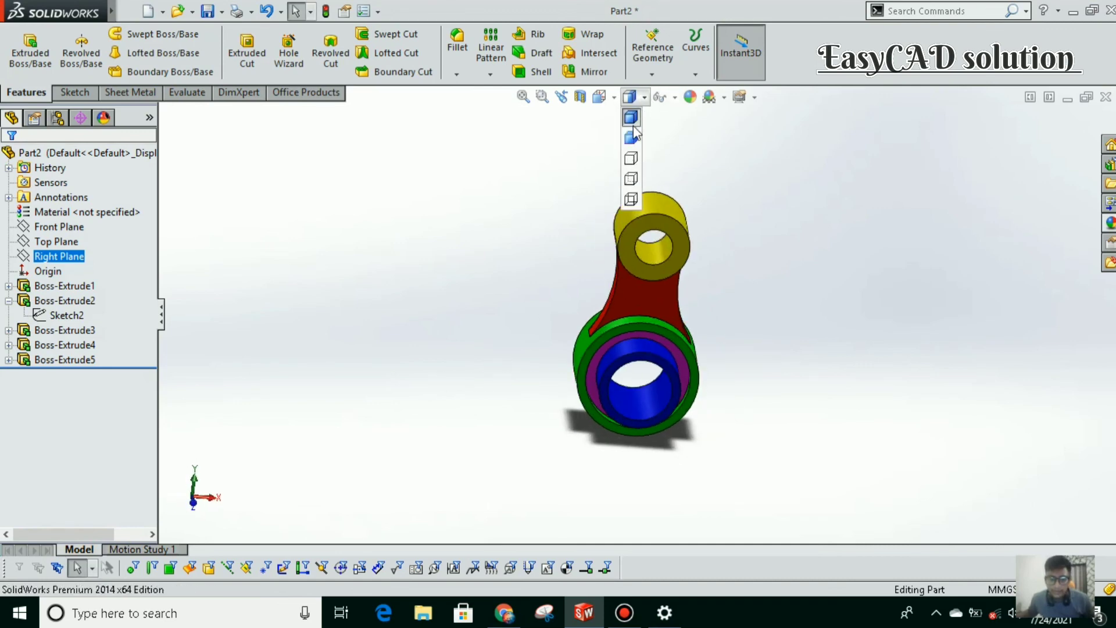
pyautogui.click(631, 137)
pyautogui.moveTo(711, 261)
pyautogui.mouseDown(button='middle')
pyautogui.moveTo(678, 253)
pyautogui.moveTo(662, 153)
pyautogui.mouseUp(button='middle')
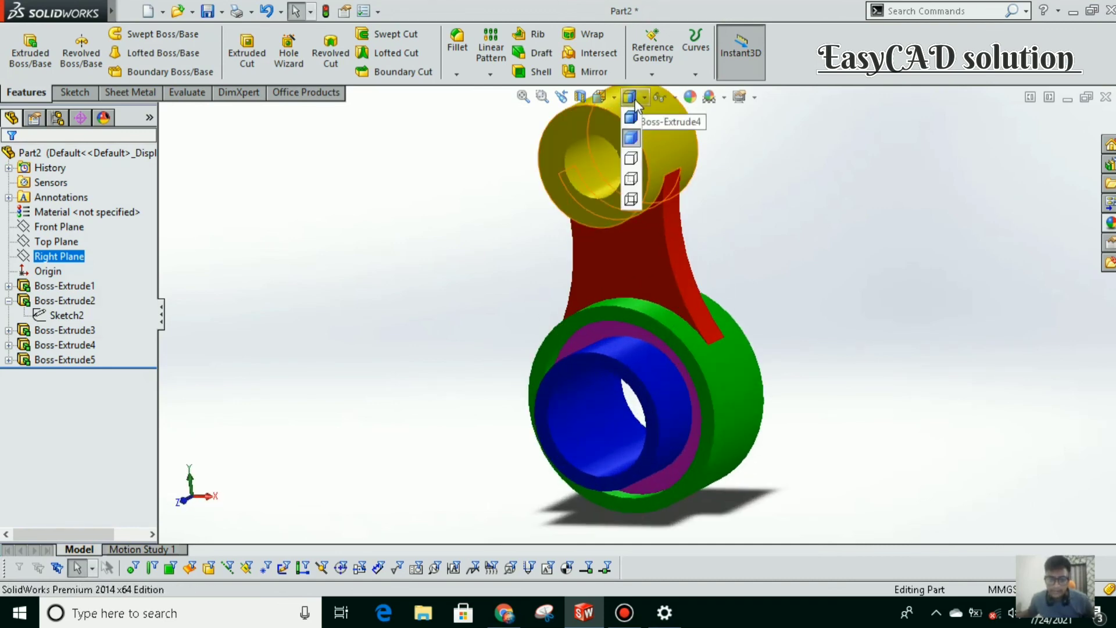
pyautogui.click(631, 117)
pyautogui.scroll(3, 667, 191)
pyautogui.moveTo(561, 324)
pyautogui.mouseDown(button='middle')
pyautogui.moveTo(695, 370)
pyautogui.moveTo(533, 321)
pyautogui.moveTo(697, 336)
pyautogui.moveTo(637, 441)
pyautogui.mouseUp(button='middle')
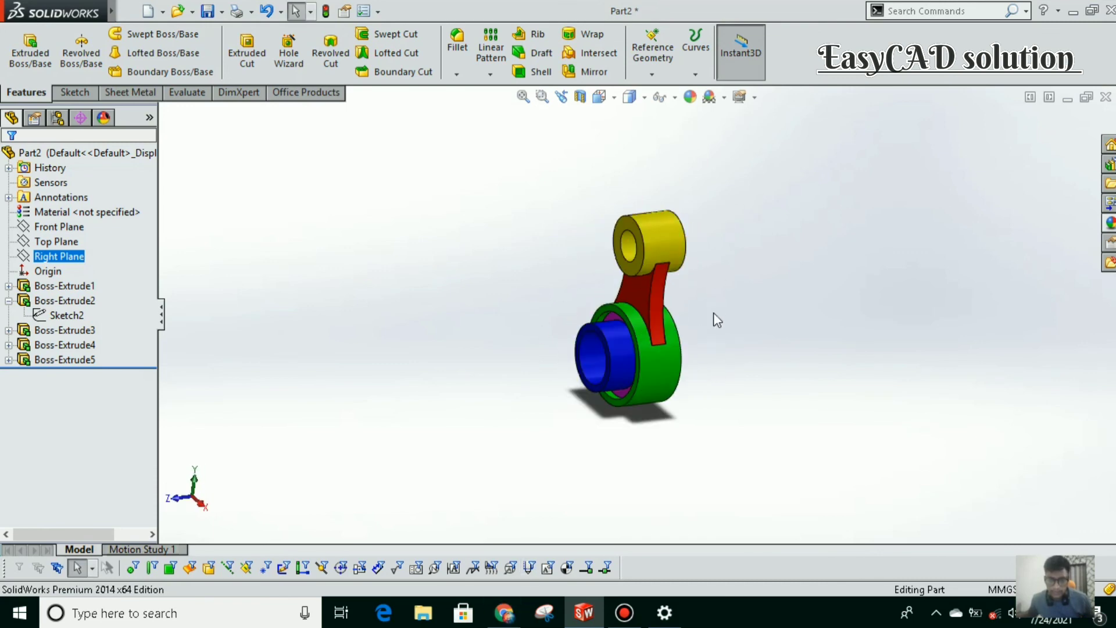
pyautogui.scroll(-3, 713, 321)
pyautogui.moveTo(630, 347)
pyautogui.mouseDown(button='middle')
pyautogui.moveTo(722, 305)
pyautogui.moveTo(444, 419)
pyautogui.moveTo(471, 402)
pyautogui.moveTo(441, 384)
pyautogui.moveTo(562, 228)
pyautogui.mouseUp(button='middle')
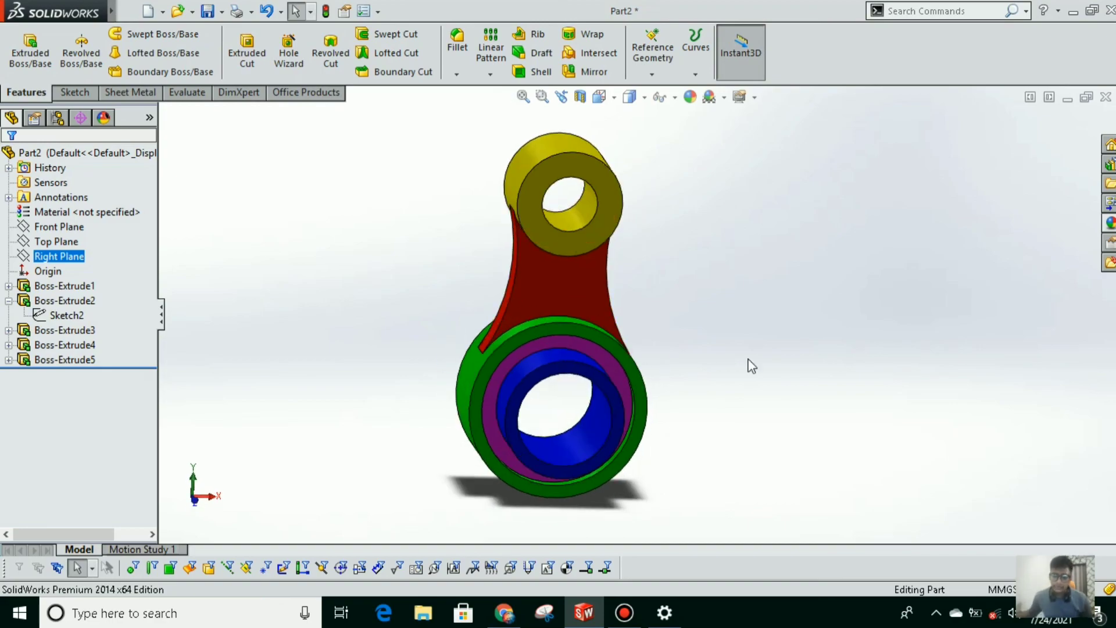